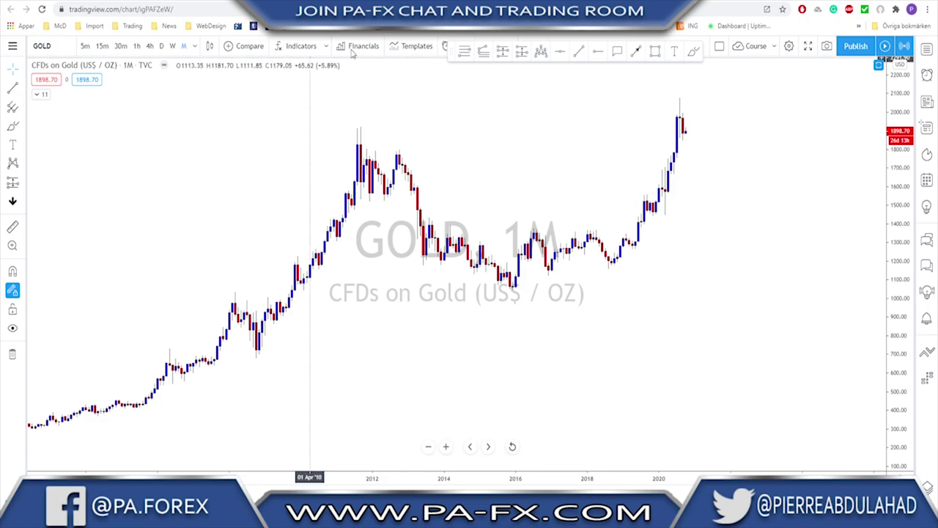
{"action": "scroll", "coordinate": [467, 171], "scroll_direction": "down", "scroll_amount": 1}
{"action": "scroll", "coordinate": [466, 171], "scroll_direction": "up", "scroll_amount": 1}
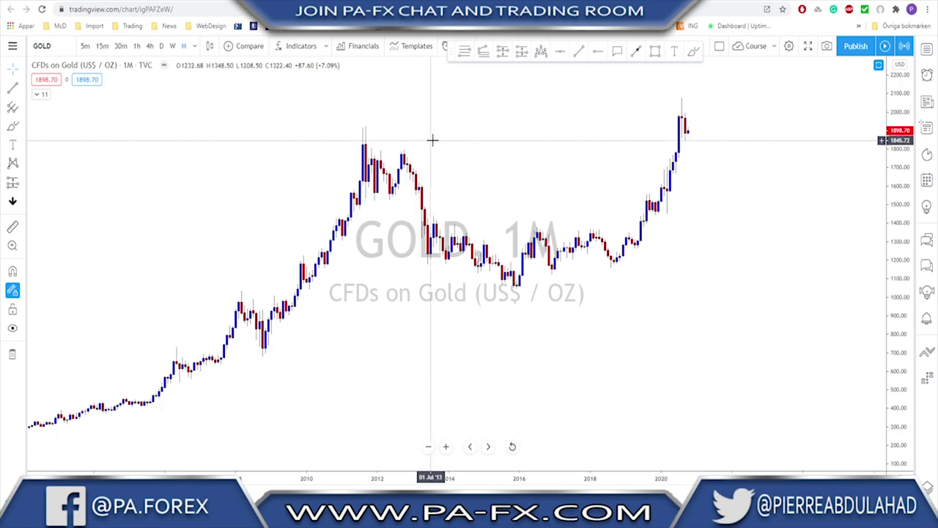
{"action": "scroll", "coordinate": [481, 163], "scroll_direction": "down", "scroll_amount": 2}
{"action": "scroll", "coordinate": [477, 164], "scroll_direction": "down", "scroll_amount": 1}
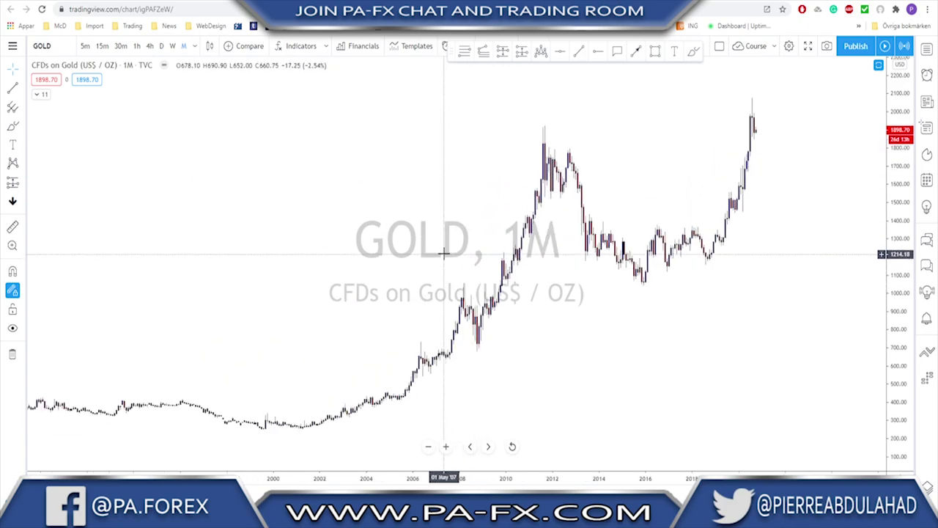
{"action": "scroll", "coordinate": [445, 253], "scroll_direction": "up", "scroll_amount": 1}
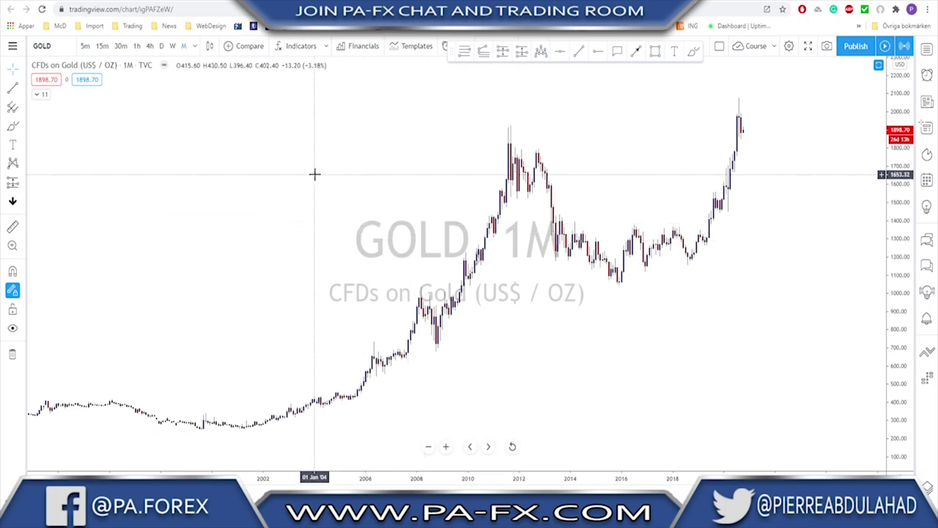
Show the MA 20 EMA and Pivots Traditional Monthly 3 indicators and switch the gold chart to the weekly timeframe
{"action": "left_click", "coordinate": [41, 94]}
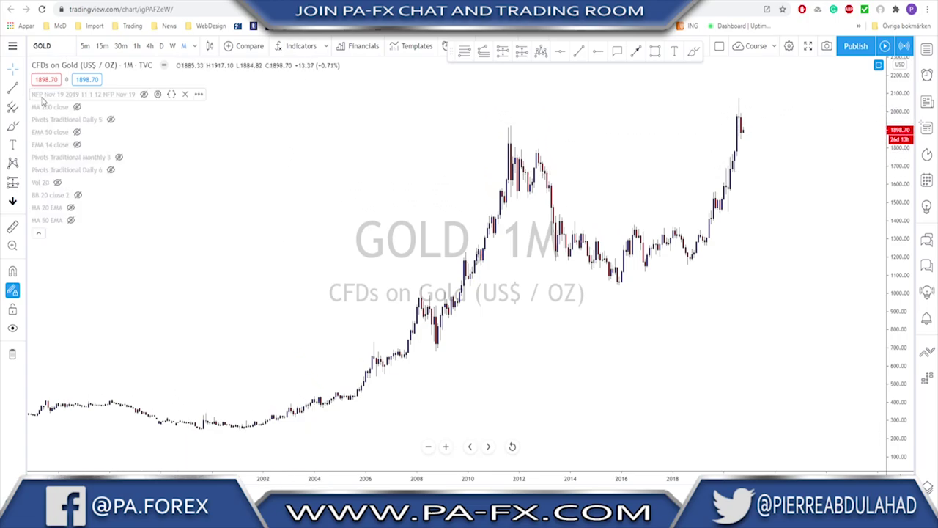
{"action": "left_click", "coordinate": [70, 208]}
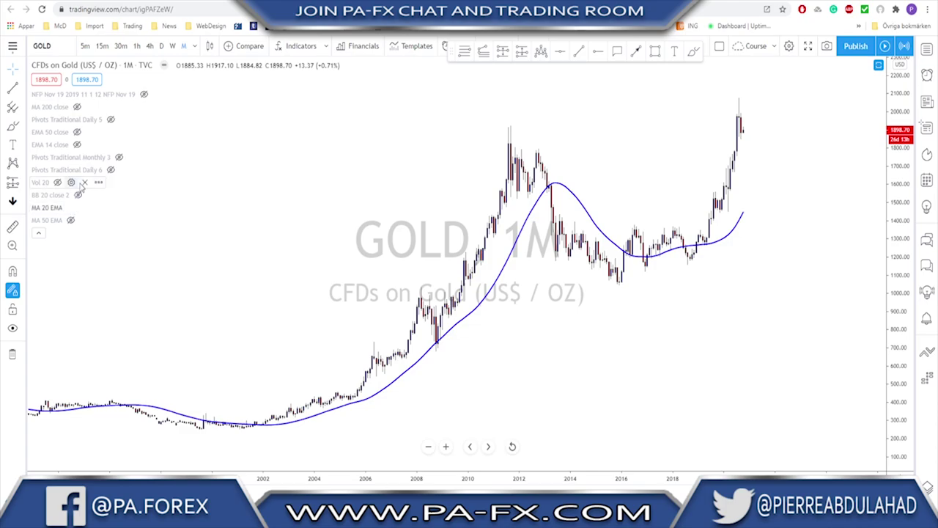
{"action": "left_click", "coordinate": [119, 158]}
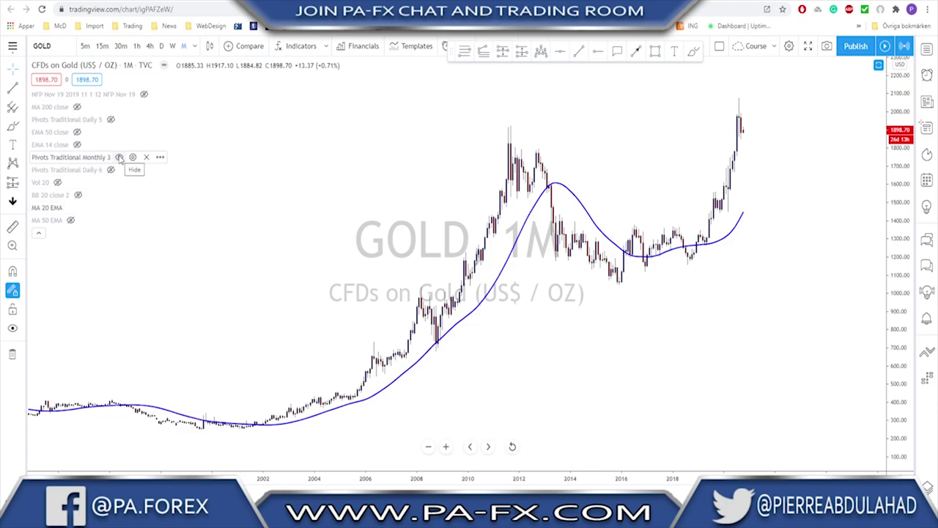
{"action": "right_click", "coordinate": [253, 170]}
{"action": "left_click", "coordinate": [226, 164]}
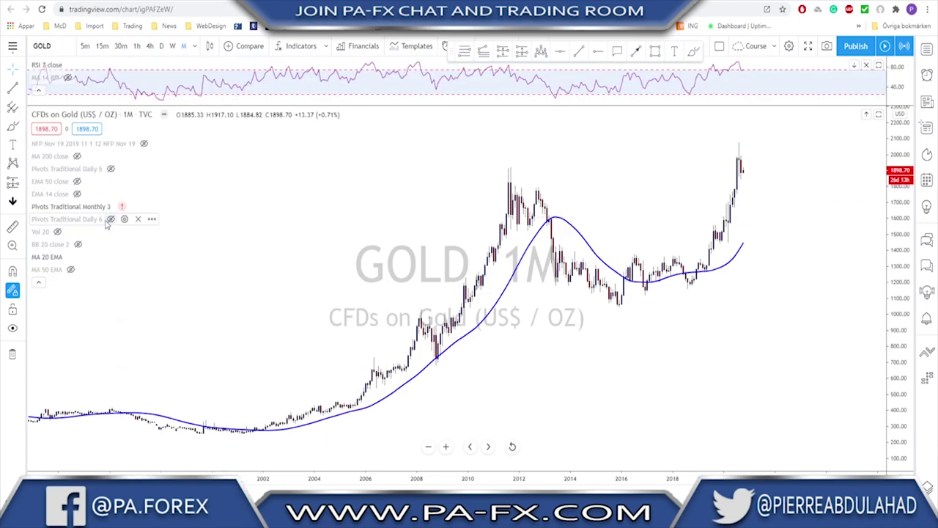
{"action": "left_click", "coordinate": [173, 45]}
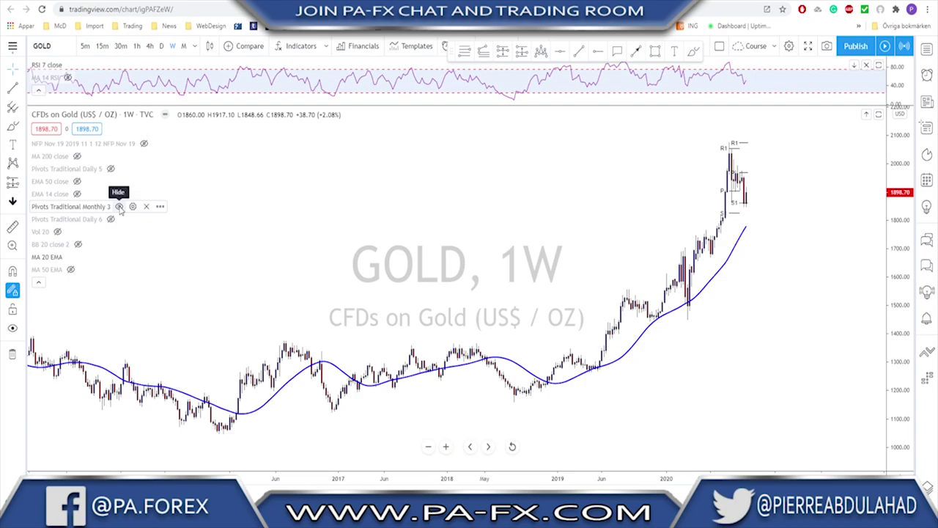
Hide the monthly pivots and MA 20 EMA, leaving the price pane maximized with its indicator list collapsed
{"action": "left_click", "coordinate": [119, 207]}
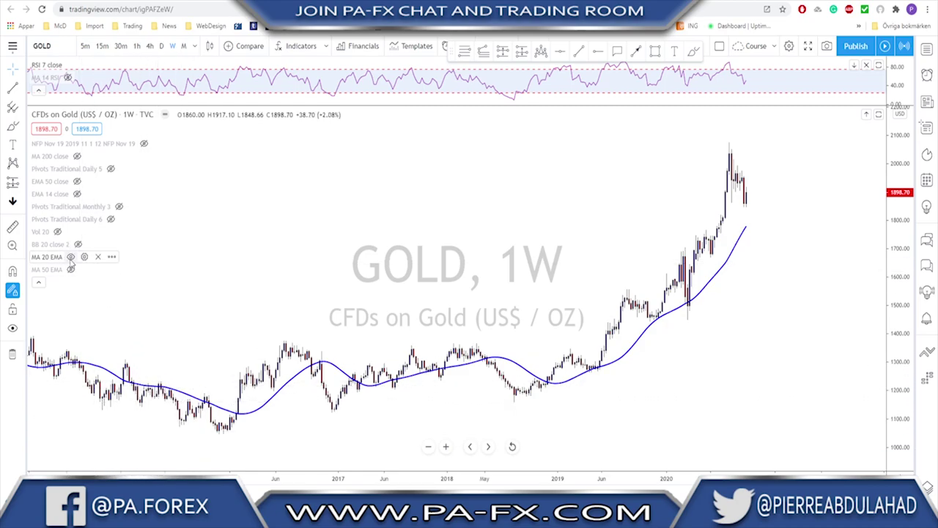
{"action": "left_click", "coordinate": [72, 257]}
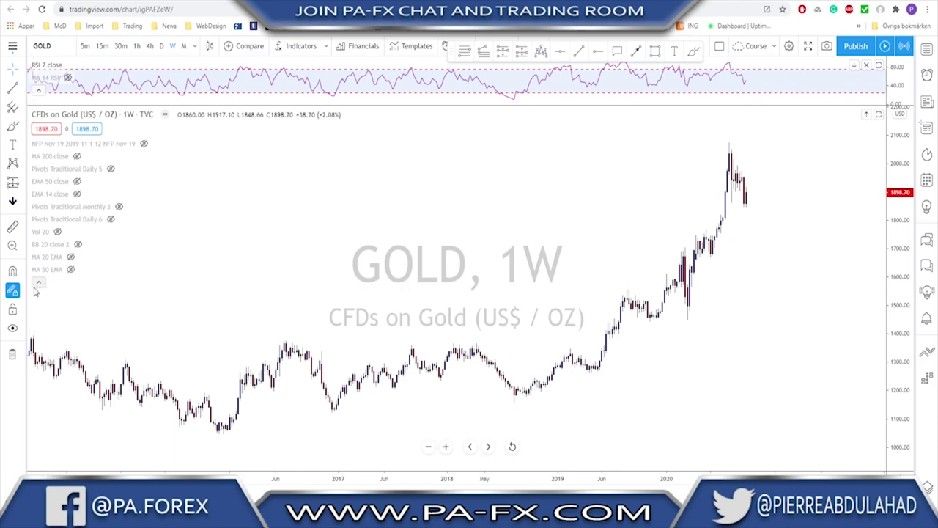
{"action": "left_click", "coordinate": [39, 282]}
{"action": "double_click", "coordinate": [230, 192]}
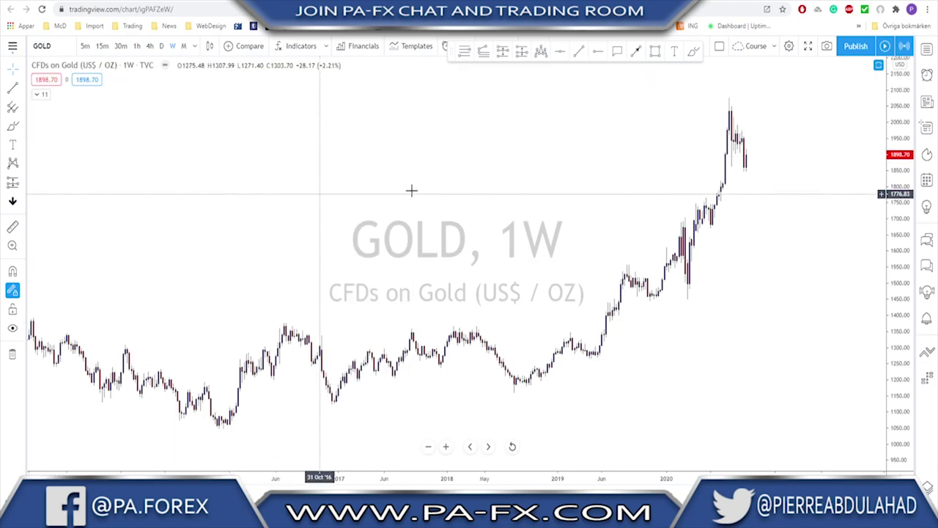
Switch the gold chart to the monthly timeframe, keeping the price history from the 1990s to 2020 in view
{"action": "scroll", "coordinate": [550, 262], "scroll_direction": "down", "scroll_amount": 3}
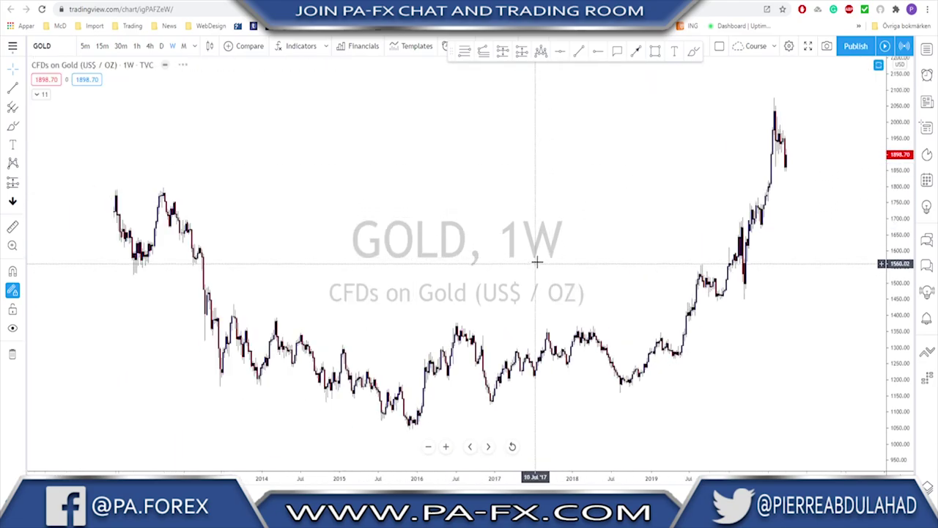
{"action": "scroll", "coordinate": [493, 280], "scroll_direction": "down", "scroll_amount": 5}
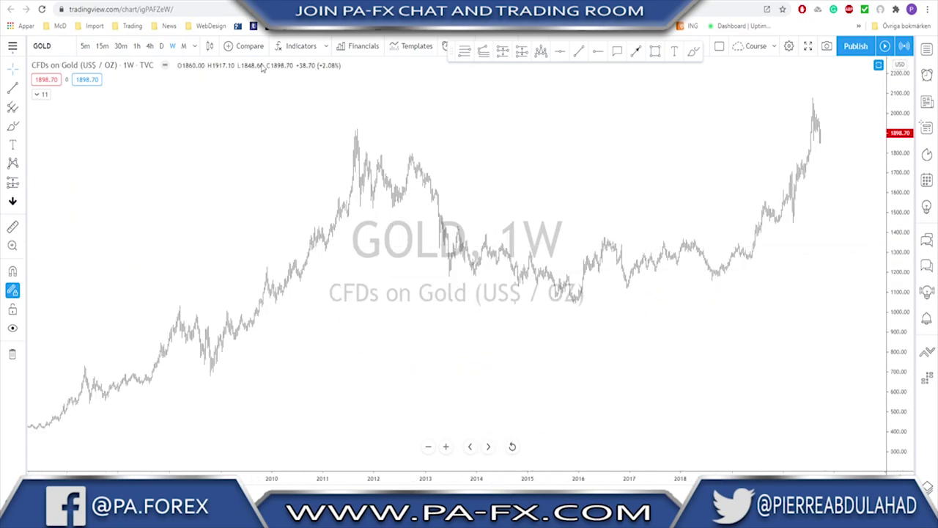
{"action": "left_click", "coordinate": [183, 45]}
{"action": "scroll", "coordinate": [464, 230], "scroll_direction": "up", "scroll_amount": 5}
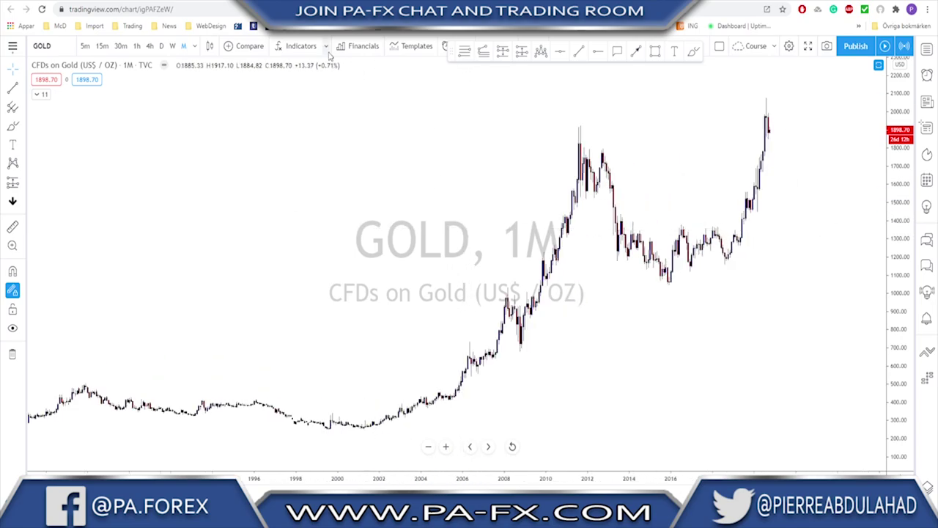
{"action": "scroll", "coordinate": [429, 187], "scroll_direction": "down", "scroll_amount": 1}
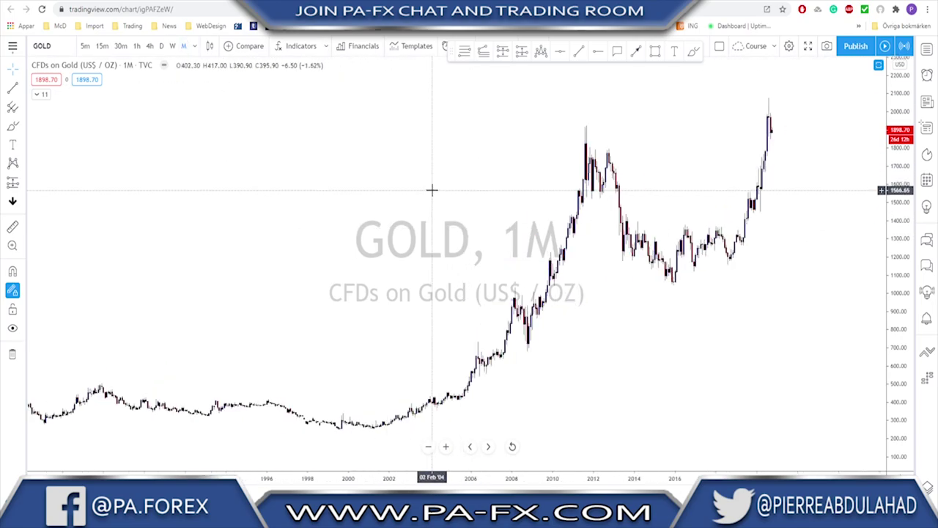
Try to draw an arrow along the long-term uptrend, starting below the price around 1990, and discard it
{"action": "left_click", "coordinate": [635, 51]}
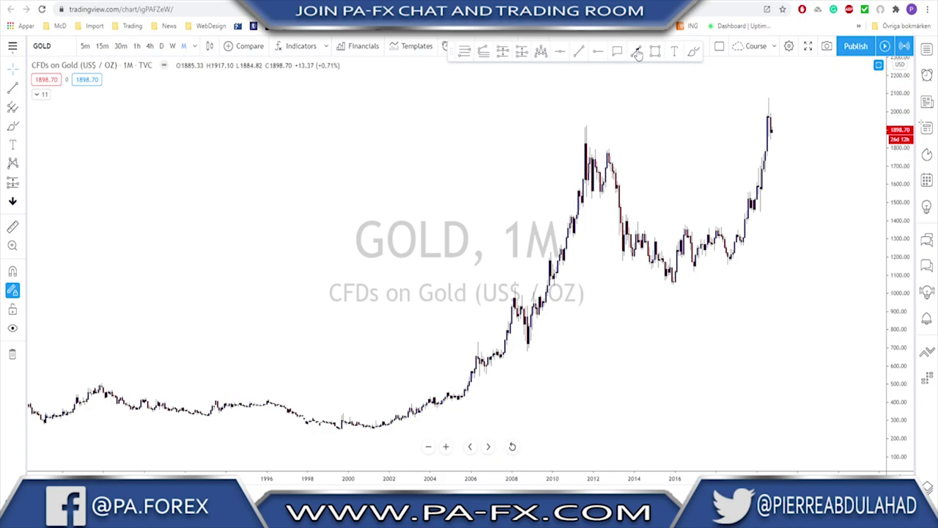
{"action": "left_click", "coordinate": [151, 444]}
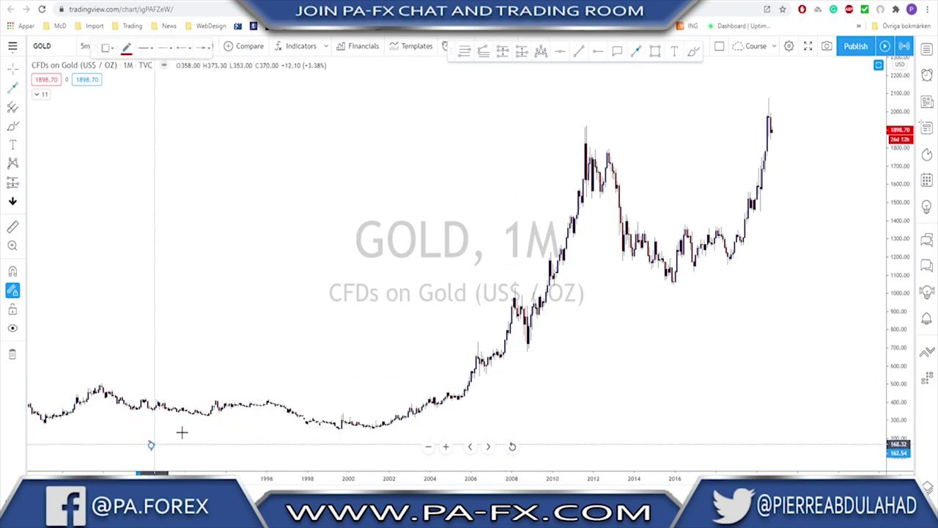
{"action": "left_click", "coordinate": [771, 110]}
{"action": "left_click_drag", "start_coordinate": [751, 143], "coordinate": [184, 419]}
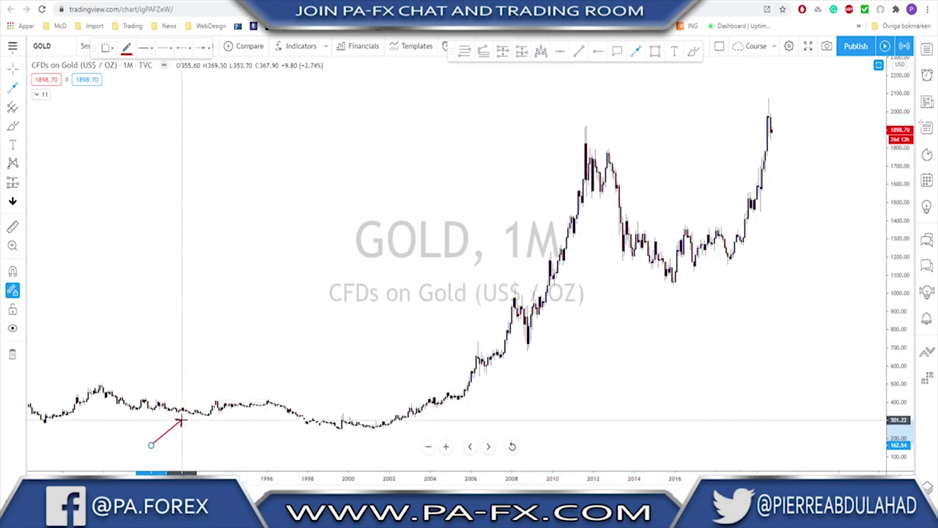
{"action": "key", "text": "Delete"}
{"action": "scroll", "coordinate": [146, 430], "scroll_direction": "down", "scroll_amount": 3}
{"action": "scroll", "coordinate": [146, 430], "scroll_direction": "up", "scroll_amount": 5}
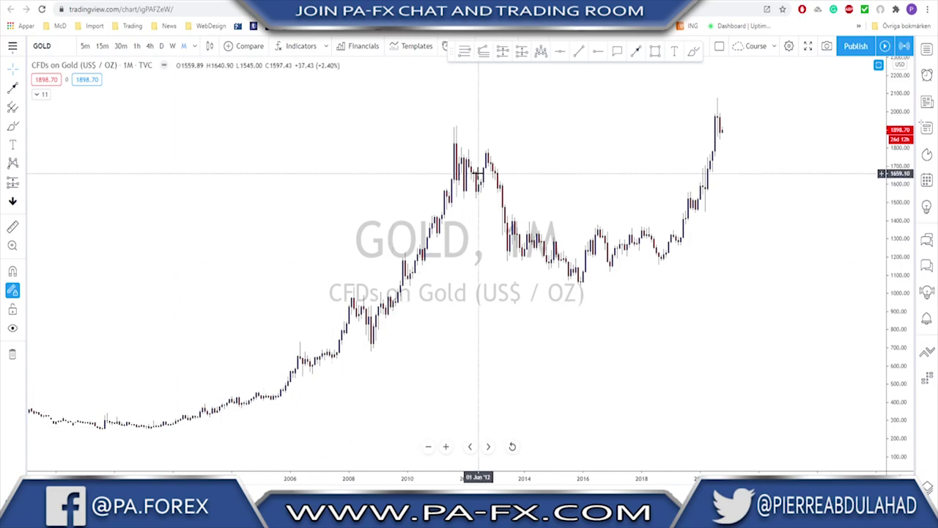
Try to draw an arrow along the decline from the August 2011 peak towards the 2015 low
{"action": "left_click", "coordinate": [635, 51]}
{"action": "left_click", "coordinate": [454, 134]}
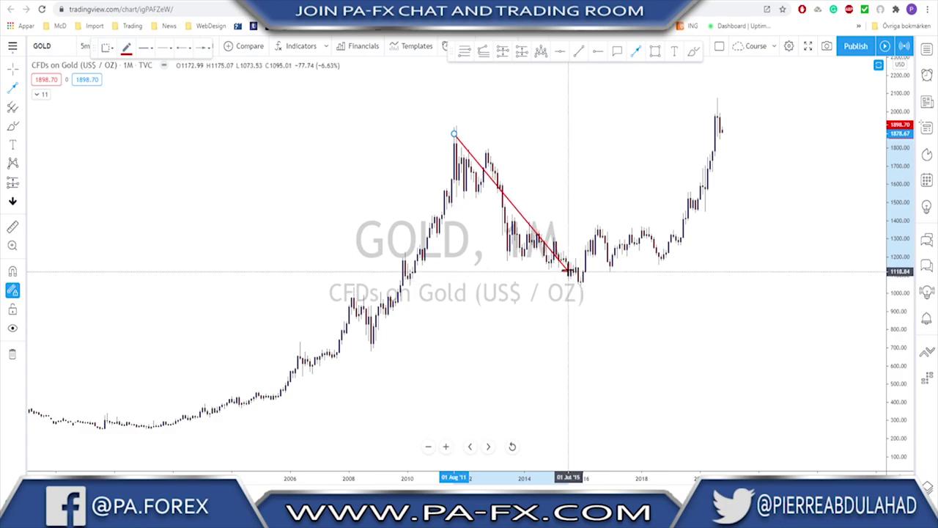
{"action": "key", "text": "Escape"}
{"action": "scroll", "coordinate": [572, 283], "scroll_direction": "up", "scroll_amount": 2}
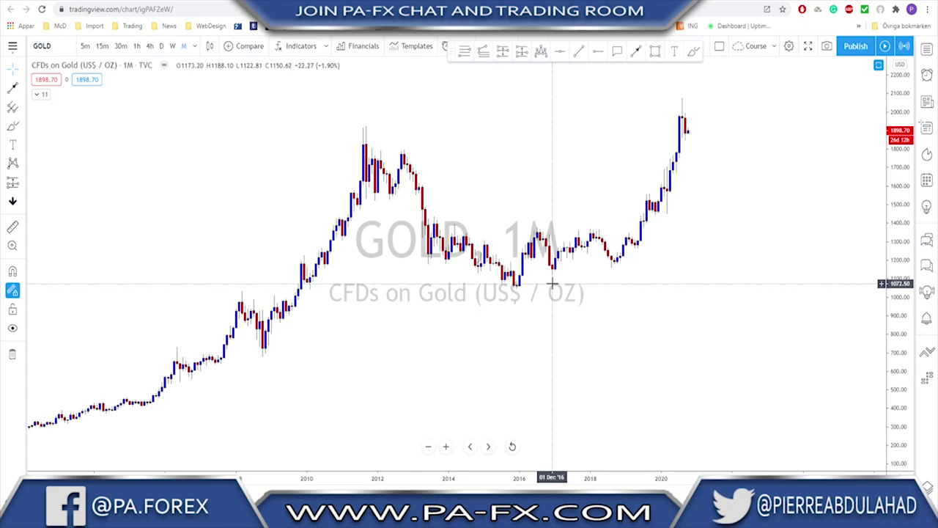
Draw a rectangle over the recent rally starting from October 2018 at about 1415, and delete it
{"action": "left_click", "coordinate": [655, 51]}
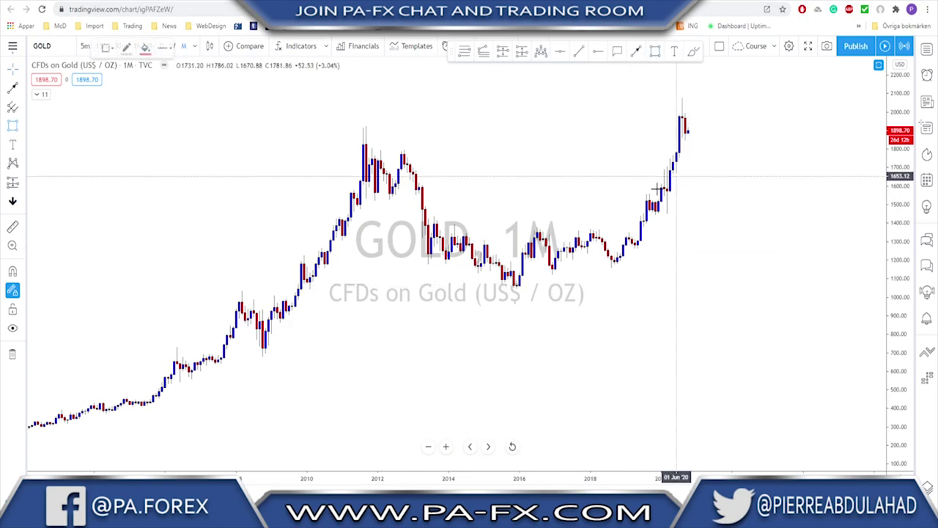
{"action": "left_click", "coordinate": [617, 219]}
{"action": "left_click", "coordinate": [673, 128]}
{"action": "left_click_drag", "start_coordinate": [672, 128], "coordinate": [696, 94]}
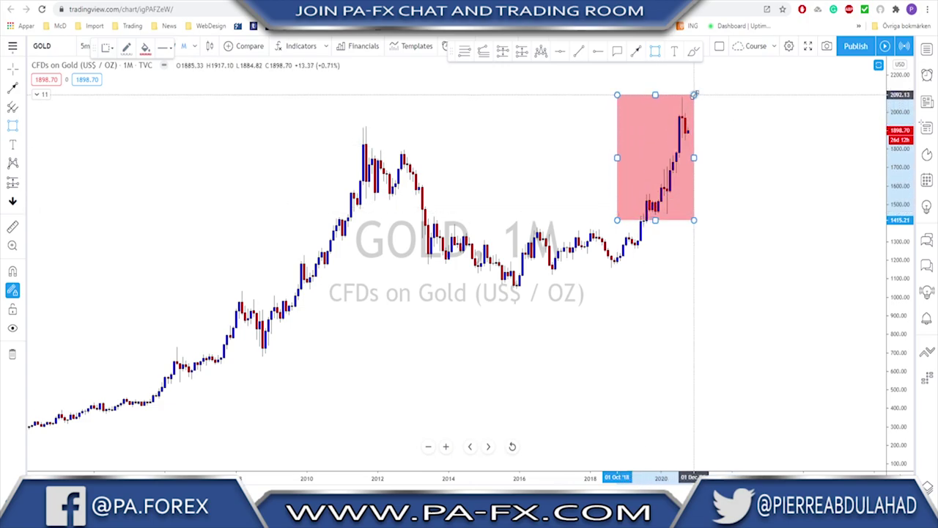
{"action": "key", "text": "Delete"}
Draw a rectangle around the latest rally from June 2018 to July 2021, between about 1123 and 2086
{"action": "left_click", "coordinate": [655, 50]}
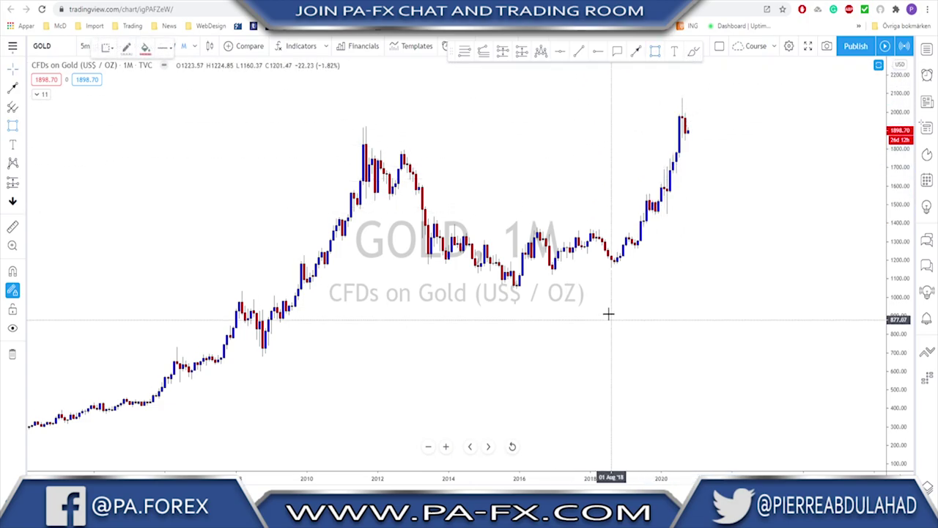
{"action": "left_click", "coordinate": [605, 273]}
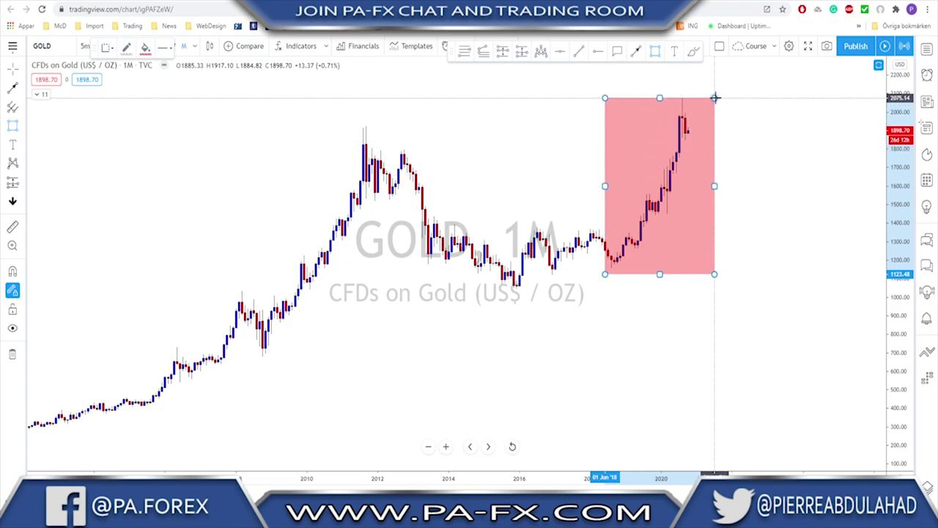
{"action": "left_click", "coordinate": [713, 96]}
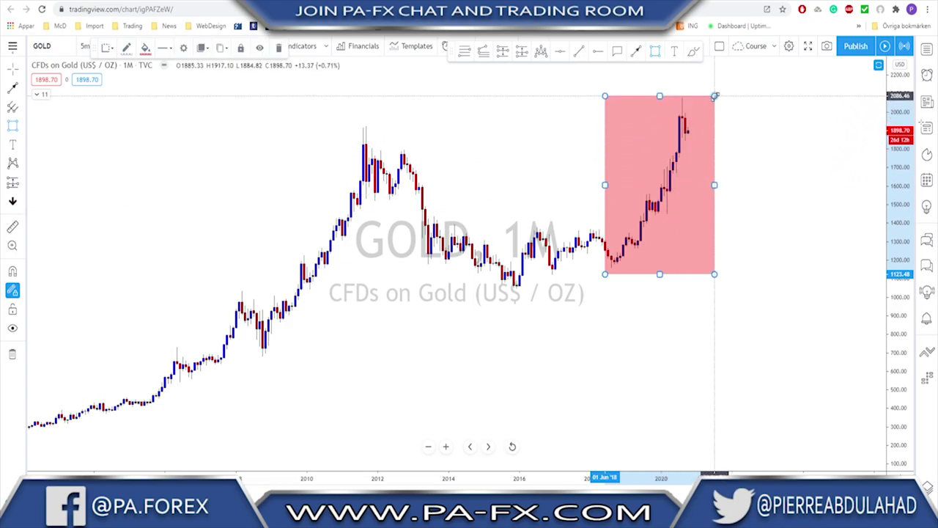
Try to draw an arrow up the rally inside the rectangle, starting from the August 2018 low at about 1149
{"action": "scroll", "coordinate": [653, 212], "scroll_direction": "up", "scroll_amount": 2}
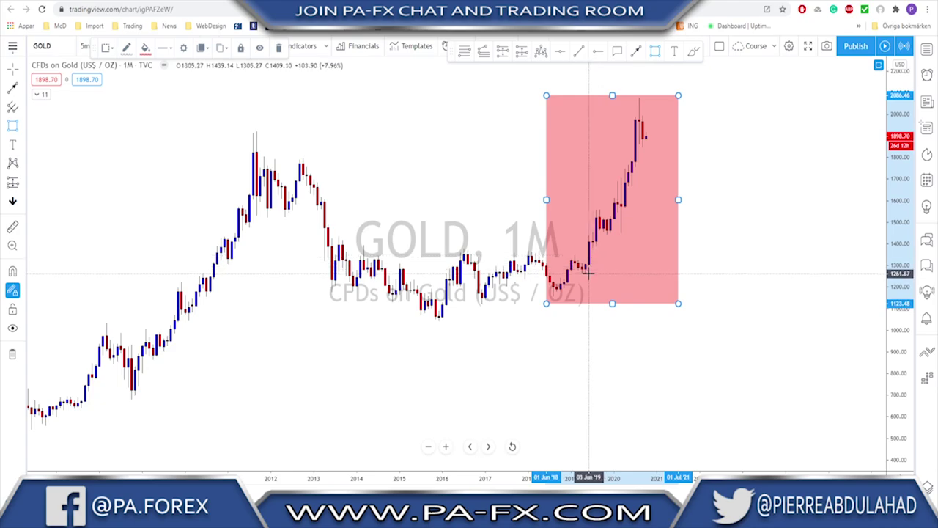
{"action": "scroll", "coordinate": [598, 267], "scroll_direction": "down", "scroll_amount": 1}
{"action": "left_click", "coordinate": [635, 50]}
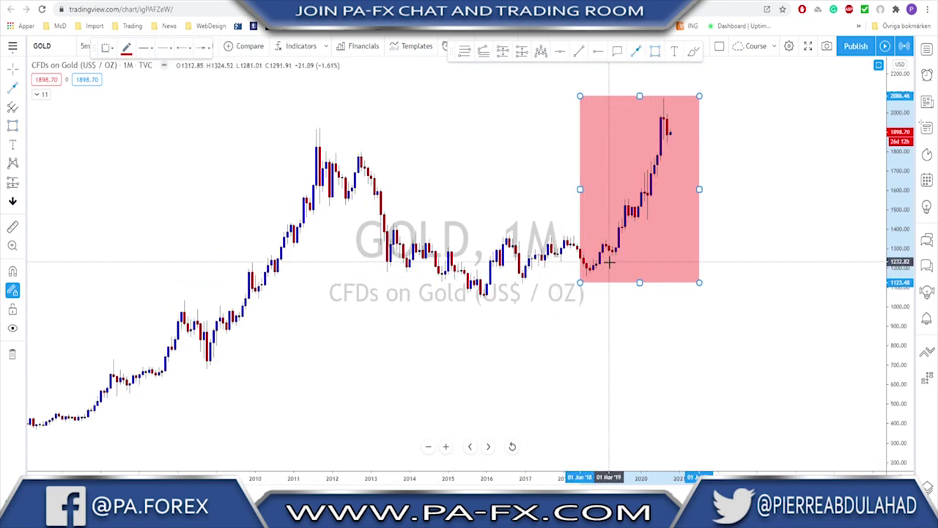
{"action": "left_click", "coordinate": [587, 277]}
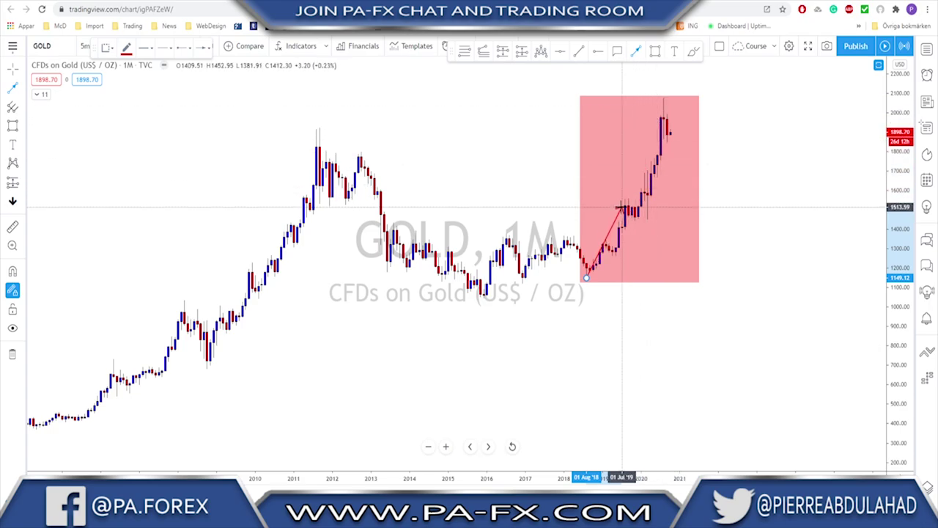
{"action": "key", "text": "Escape"}
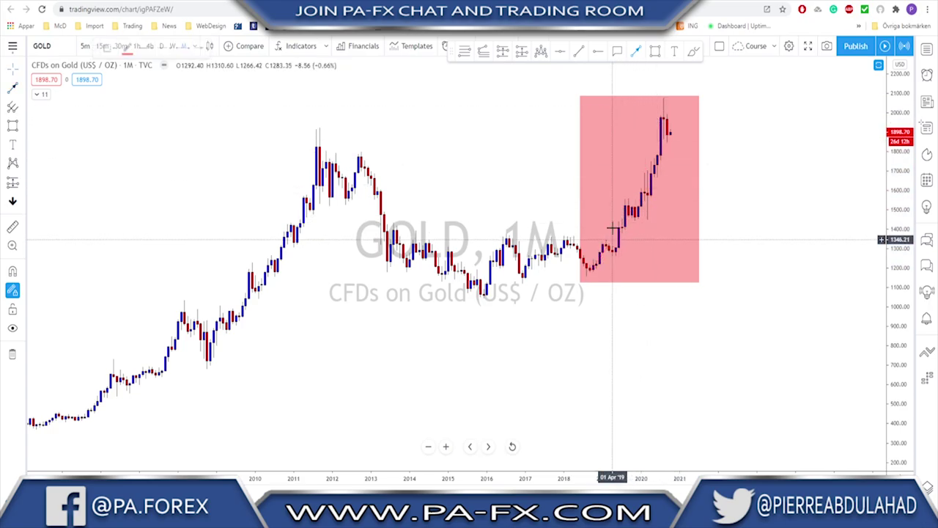
Reshape the rectangle into a thin resistance zone starting at December 2012, between about 1327 and 1376
{"action": "left_click", "coordinate": [580, 95]}
{"action": "left_click_drag", "start_coordinate": [580, 96], "coordinate": [368, 224]}
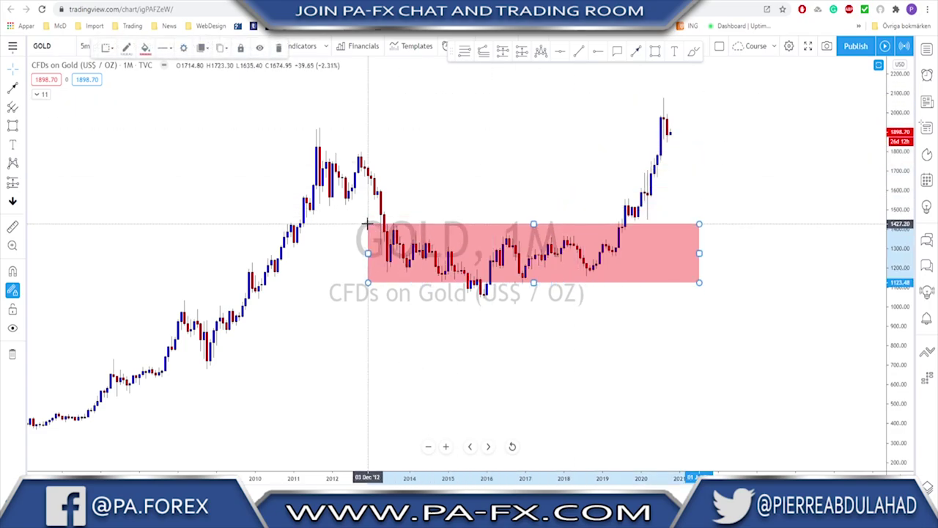
{"action": "left_click_drag", "start_coordinate": [534, 281], "coordinate": [533, 236]}
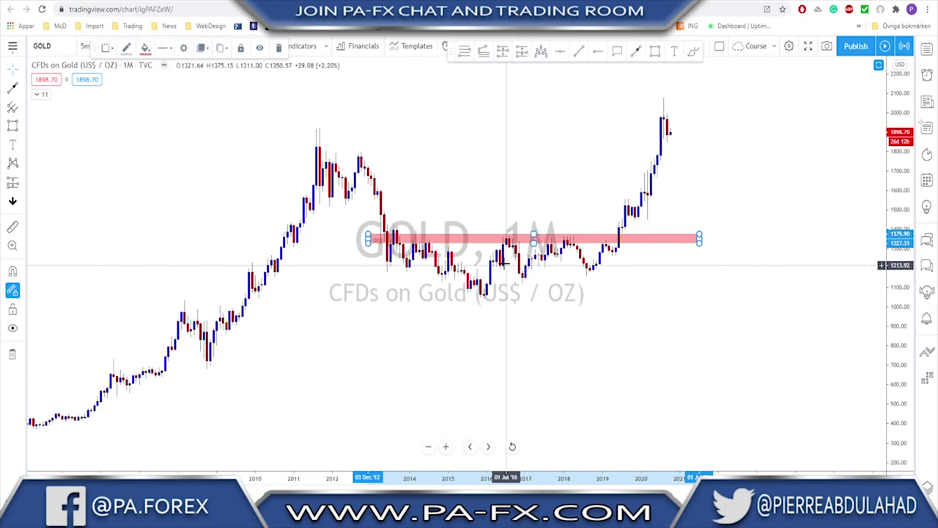
Trace the price swings freehand with the brush from 2006 to the 2019 breakout, and underline the resistance zone from 2016 to 2019
{"action": "scroll", "coordinate": [551, 264], "scroll_direction": "down", "scroll_amount": 2}
{"action": "scroll", "coordinate": [627, 169], "scroll_direction": "down", "scroll_amount": 1}
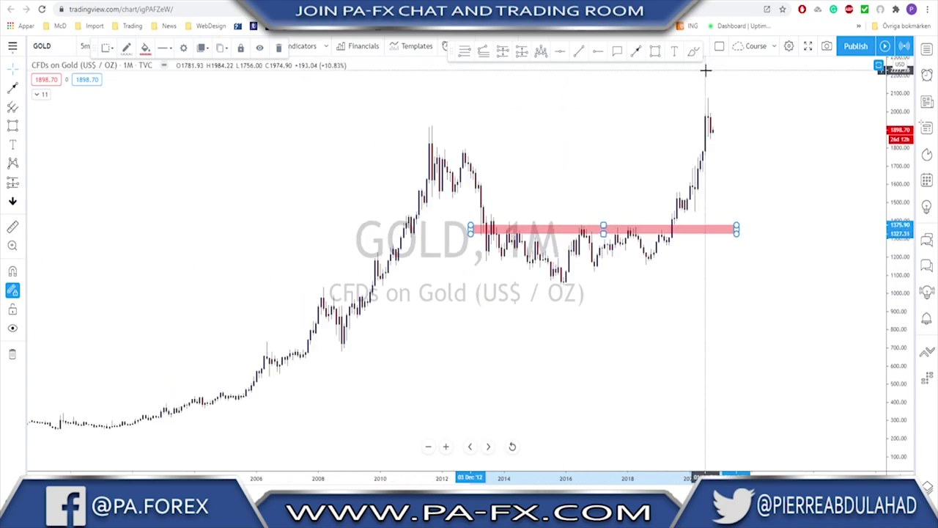
{"action": "left_click", "coordinate": [691, 55]}
{"action": "mouse_move", "coordinate": [257, 405]}
{"action": "left_mouse_down"}
{"action": "mouse_move", "coordinate": [325, 335]}
{"action": "mouse_move", "coordinate": [434, 134]}
{"action": "mouse_move", "coordinate": [565, 280]}
{"action": "mouse_move", "coordinate": [588, 232]}
{"action": "mouse_move", "coordinate": [602, 250]}
{"action": "mouse_move", "coordinate": [664, 241]}
{"action": "left_mouse_up"}
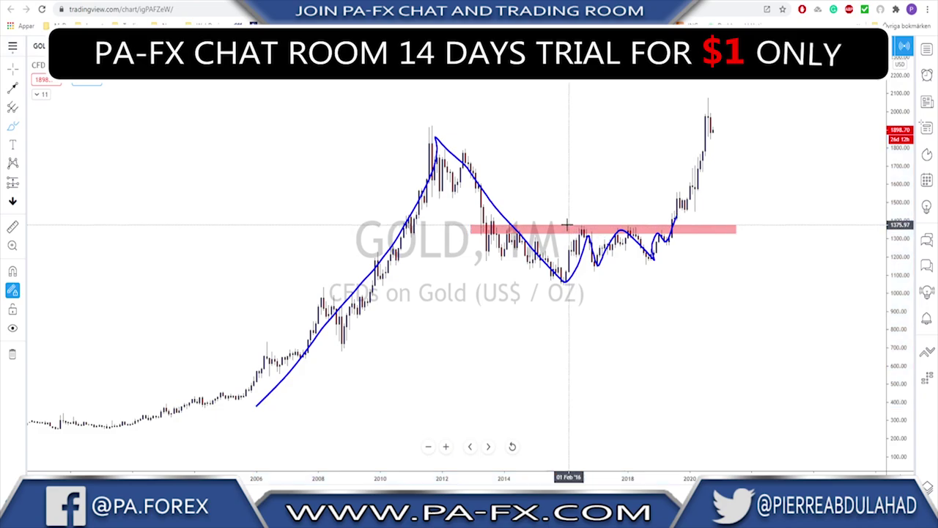
{"action": "left_click_drag", "start_coordinate": [628, 226], "coordinate": [666, 226]}
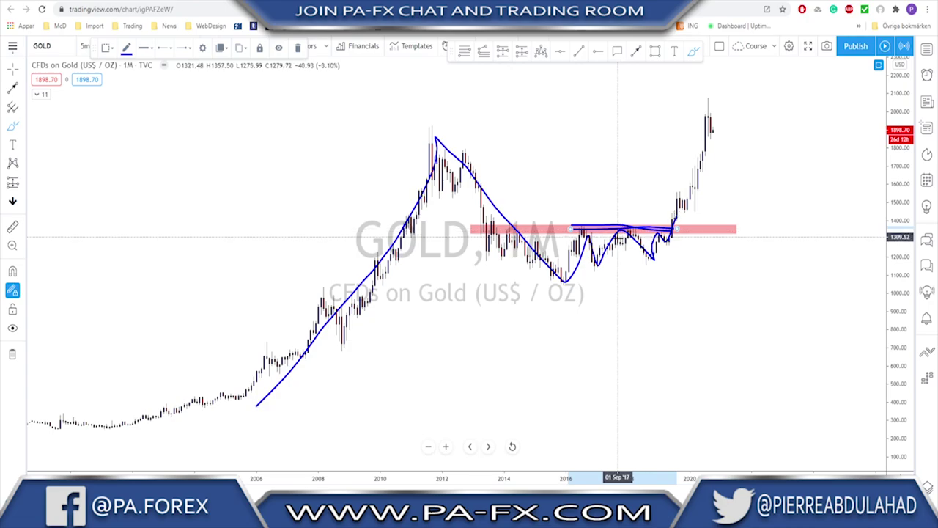
Try circling the mid-2019 breakout above the resistance zone and tracing the rally into 2020 with the brush, and undo both strokes
{"action": "scroll", "coordinate": [622, 232], "scroll_direction": "up", "scroll_amount": 2}
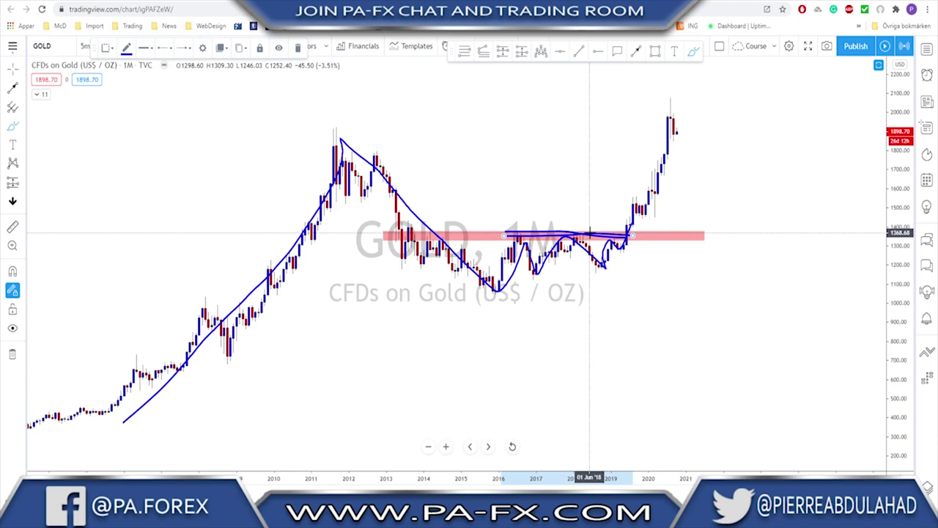
{"action": "mouse_move", "coordinate": [626, 235]}
{"action": "left_mouse_down"}
{"action": "mouse_move", "coordinate": [616, 220]}
{"action": "mouse_move", "coordinate": [643, 229]}
{"action": "mouse_move", "coordinate": [629, 213]}
{"action": "mouse_move", "coordinate": [614, 240]}
{"action": "mouse_move", "coordinate": [682, 142]}
{"action": "left_mouse_up"}
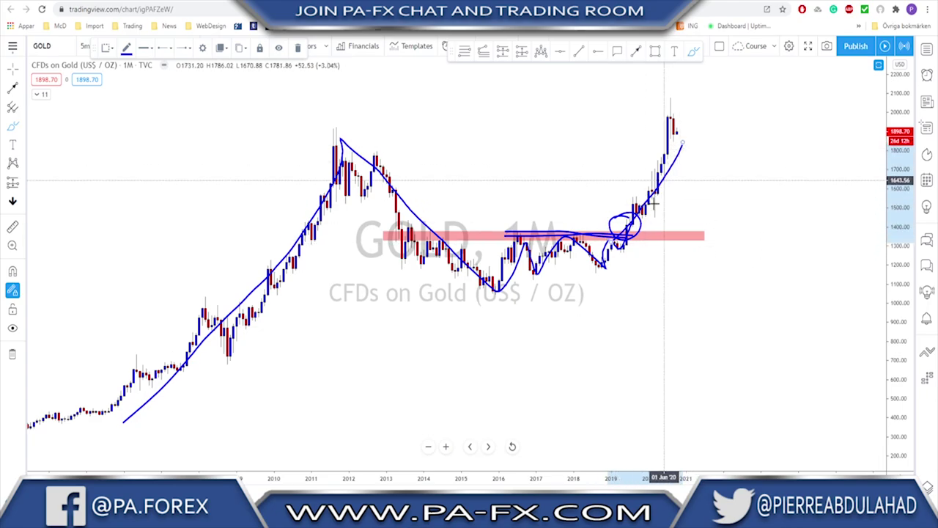
{"action": "key", "text": "ctrl+z"}
{"action": "key", "text": "ctrl+z"}
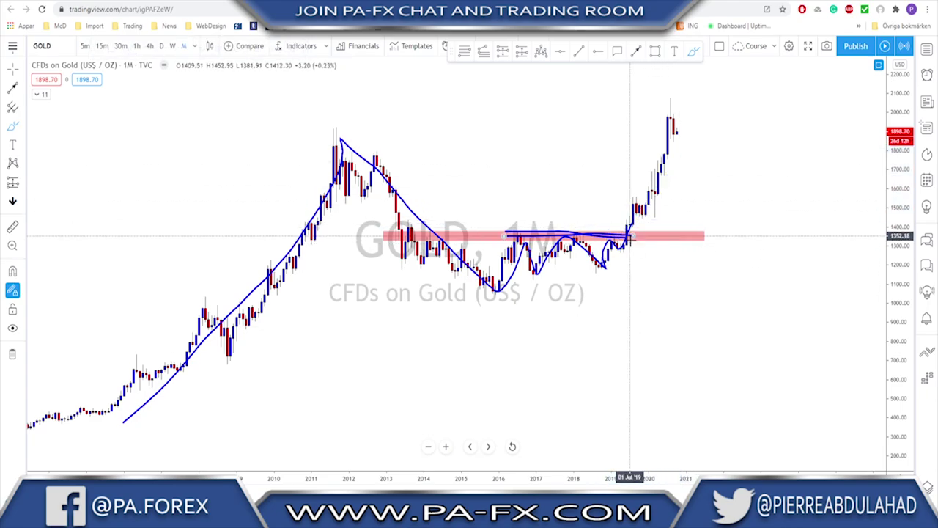
Undo the remaining brush strokes that trace the price swings and underline the resistance zone
{"action": "key", "text": "ctrl+z"}
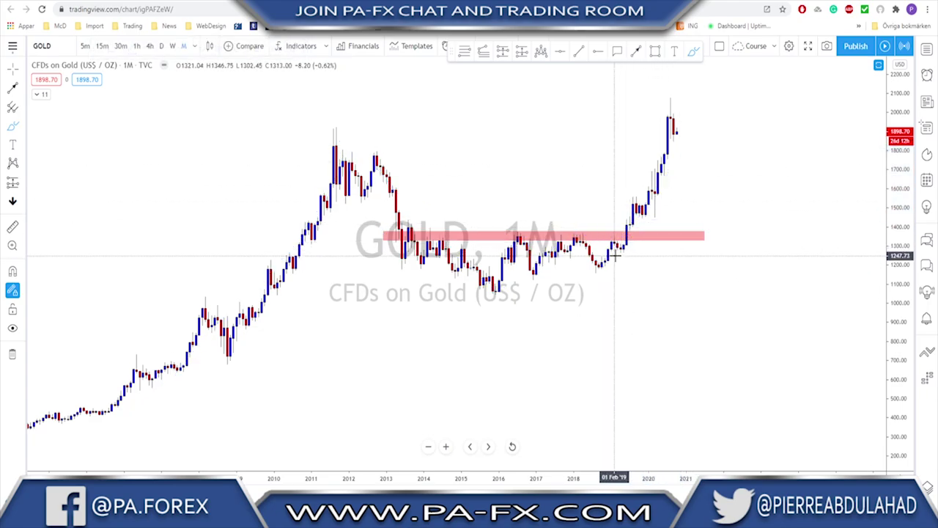
{"action": "scroll", "coordinate": [607, 257], "scroll_direction": "down", "scroll_amount": 2}
{"action": "scroll", "coordinate": [601, 254], "scroll_direction": "up", "scroll_amount": 2}
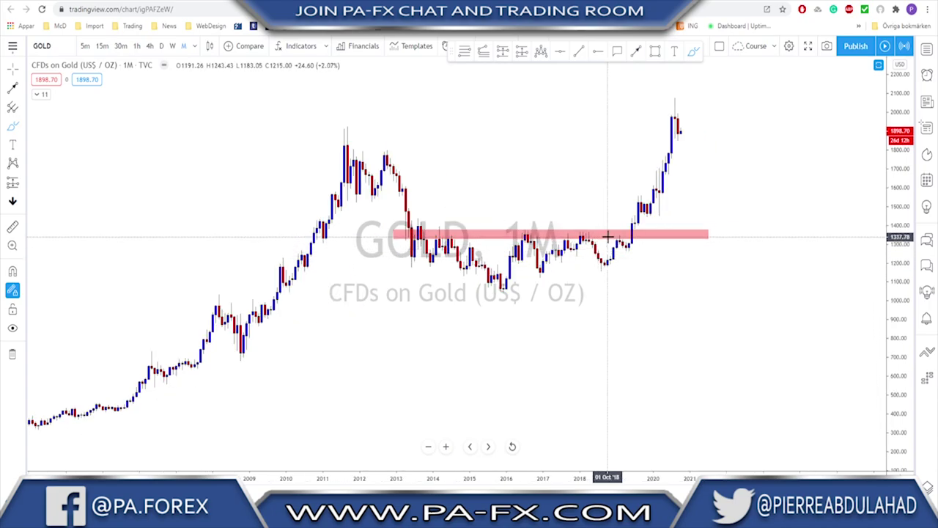
Outline the 2013–2019 consolidation range beneath the resistance zone with the brush, and delete the outline
{"action": "scroll", "coordinate": [592, 252], "scroll_direction": "down", "scroll_amount": 1}
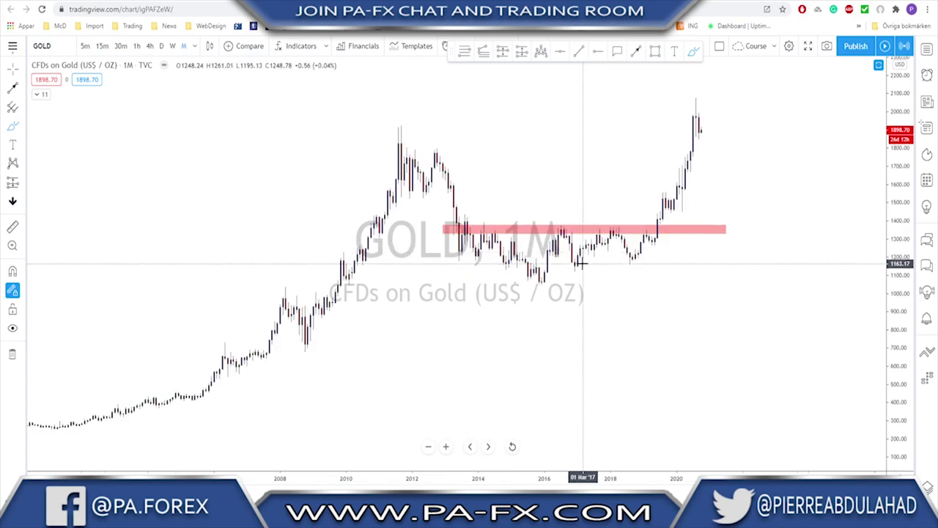
{"action": "mouse_move", "coordinate": [629, 229]}
{"action": "left_mouse_down"}
{"action": "mouse_move", "coordinate": [485, 230]}
{"action": "mouse_move", "coordinate": [461, 257]}
{"action": "mouse_move", "coordinate": [513, 271]}
{"action": "mouse_move", "coordinate": [644, 261]}
{"action": "mouse_move", "coordinate": [649, 227]}
{"action": "left_mouse_up"}
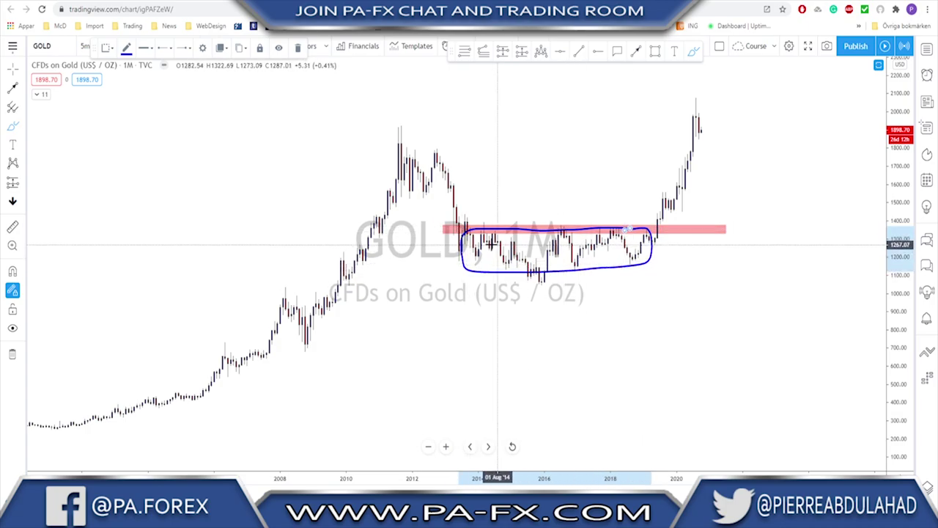
{"action": "left_click", "coordinate": [585, 234]}
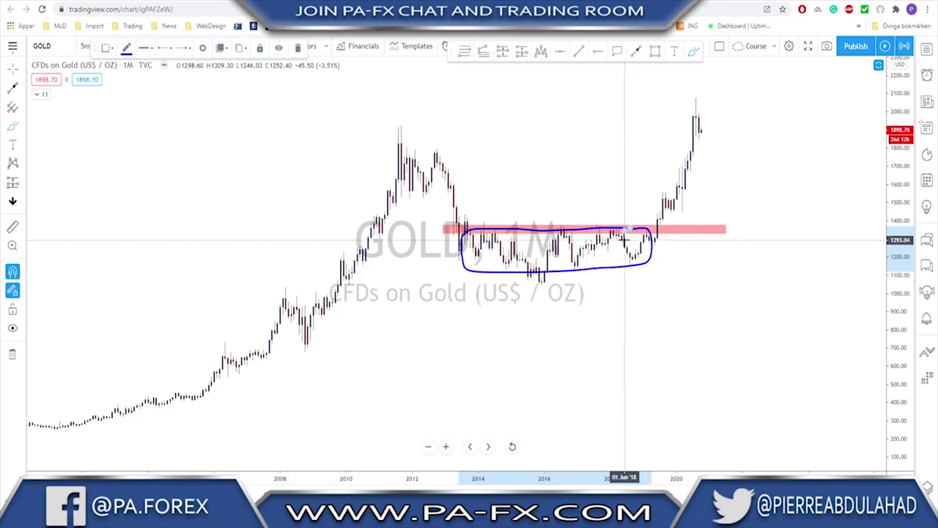
{"action": "key", "text": "Delete"}
{"action": "scroll", "coordinate": [638, 234], "scroll_direction": "up", "scroll_amount": 1}
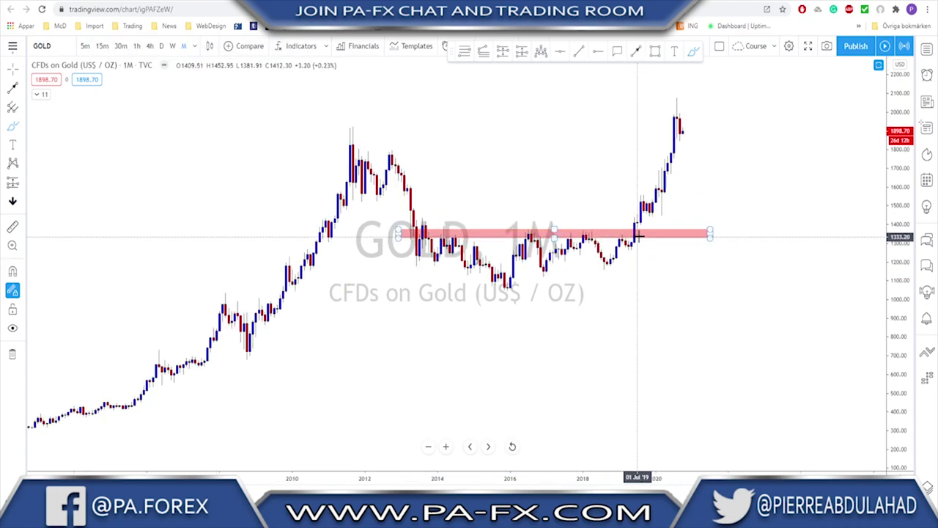
{"action": "left_click", "coordinate": [632, 244]}
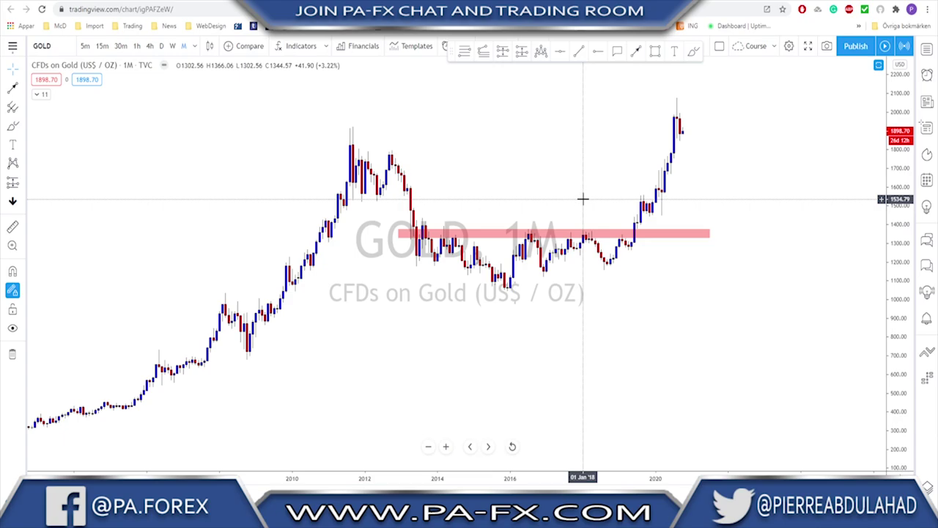
Circle the 2020 peak and the pauses of late 2019 and early 2020 with the brush, and undo the circles
{"action": "scroll", "coordinate": [584, 202], "scroll_direction": "up", "scroll_amount": 1}
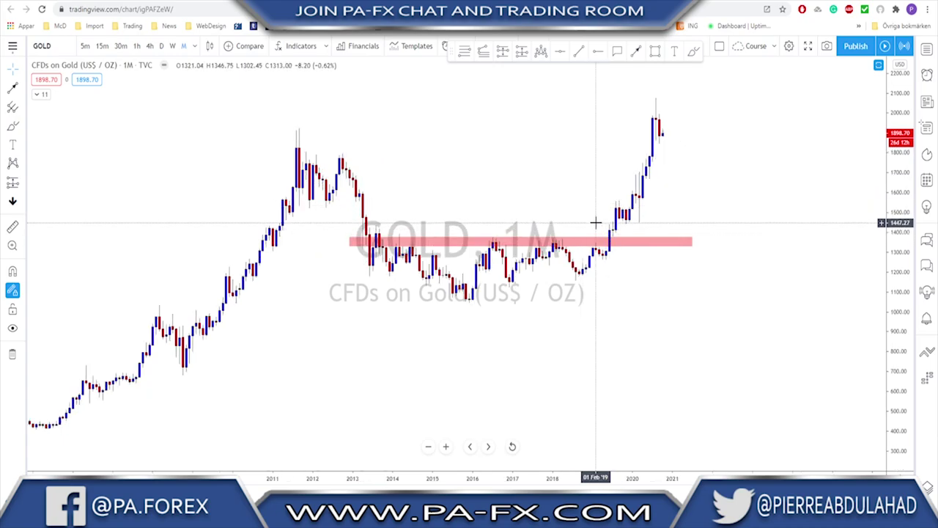
{"action": "scroll", "coordinate": [596, 225], "scroll_direction": "up", "scroll_amount": 1}
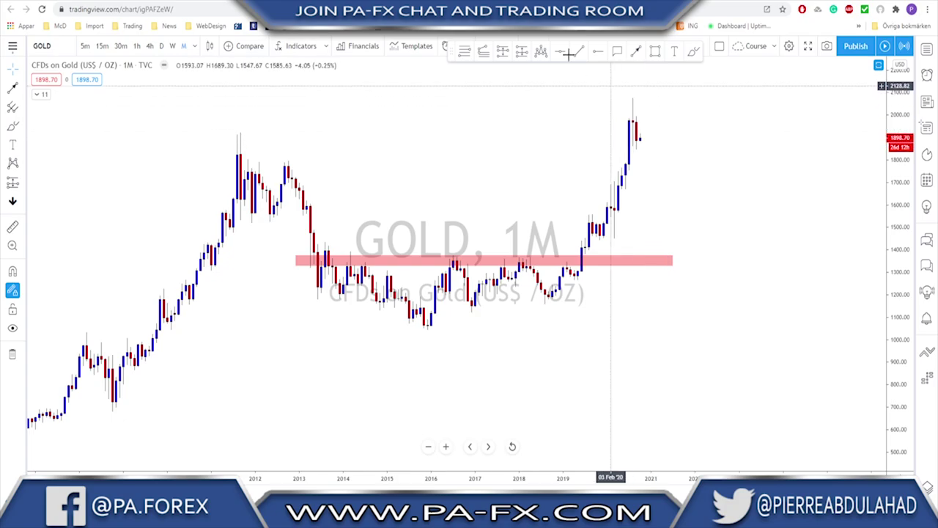
{"action": "mouse_move", "coordinate": [639, 105]}
{"action": "left_mouse_down"}
{"action": "mouse_move", "coordinate": [645, 136]}
{"action": "mouse_move", "coordinate": [629, 150]}
{"action": "mouse_move", "coordinate": [641, 105]}
{"action": "left_mouse_up"}
{"action": "mouse_move", "coordinate": [612, 188]}
{"action": "left_mouse_down"}
{"action": "mouse_move", "coordinate": [613, 238]}
{"action": "mouse_move", "coordinate": [603, 220]}
{"action": "mouse_move", "coordinate": [587, 218]}
{"action": "left_mouse_up"}
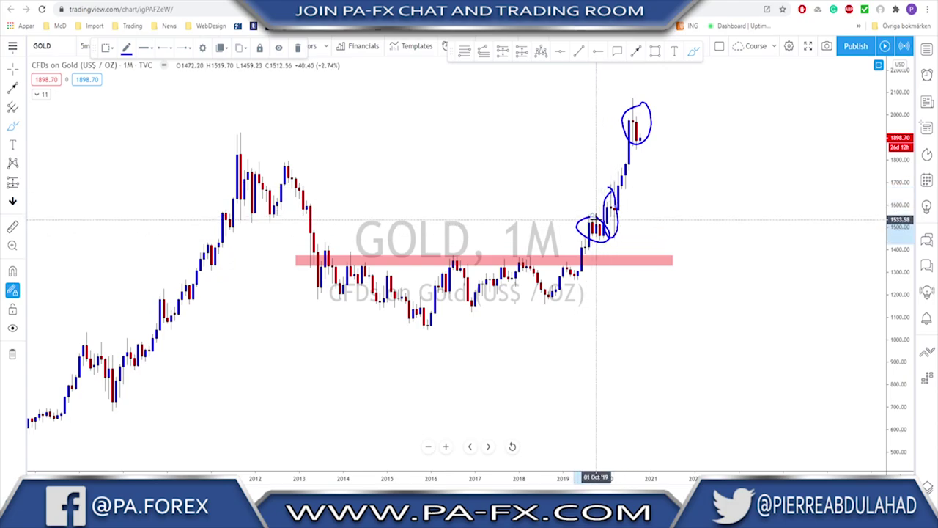
{"action": "key", "text": "ctrl+z"}
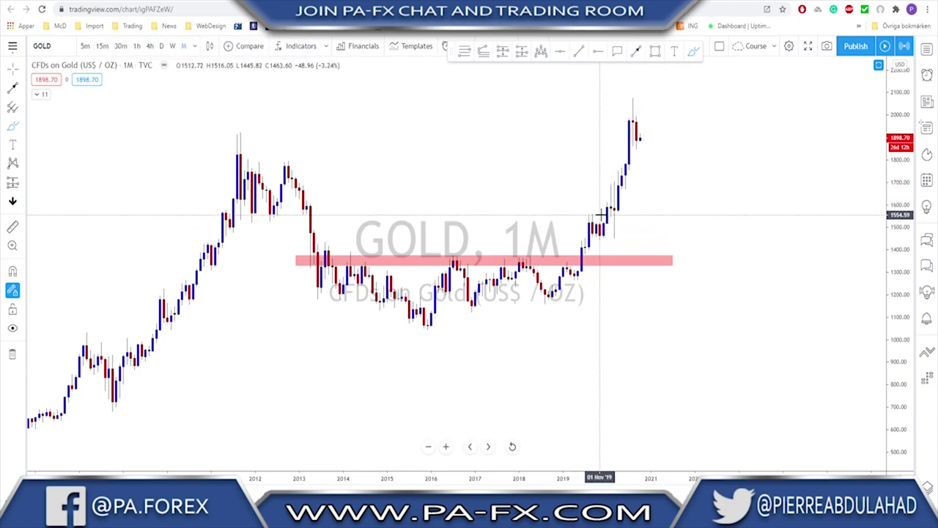
Switch the gold chart to the weekly timeframe
{"action": "scroll", "coordinate": [586, 220], "scroll_direction": "down", "scroll_amount": 1}
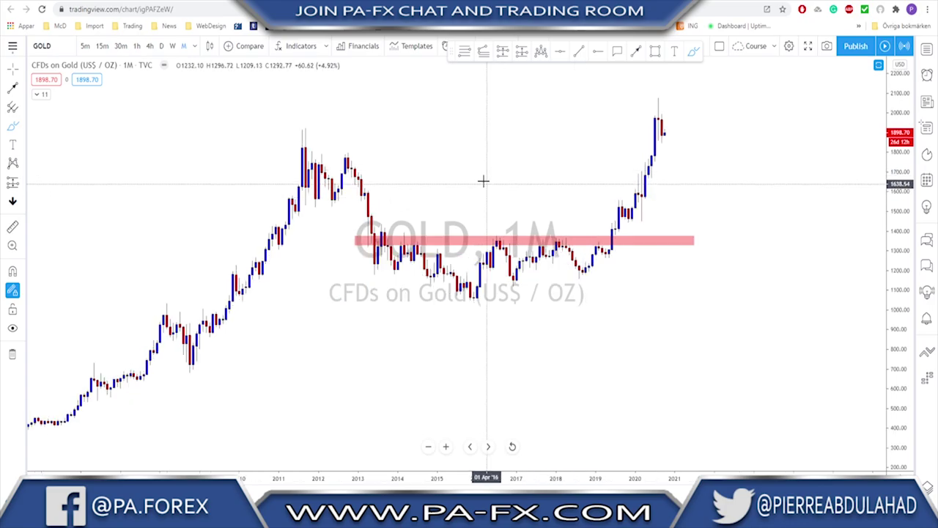
{"action": "left_click", "coordinate": [173, 46]}
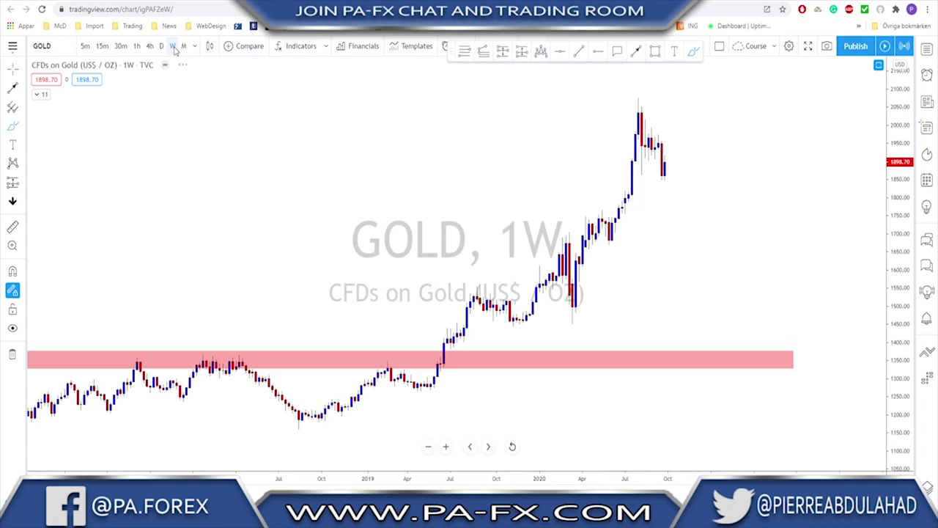
{"action": "scroll", "coordinate": [461, 201], "scroll_direction": "down", "scroll_amount": 4}
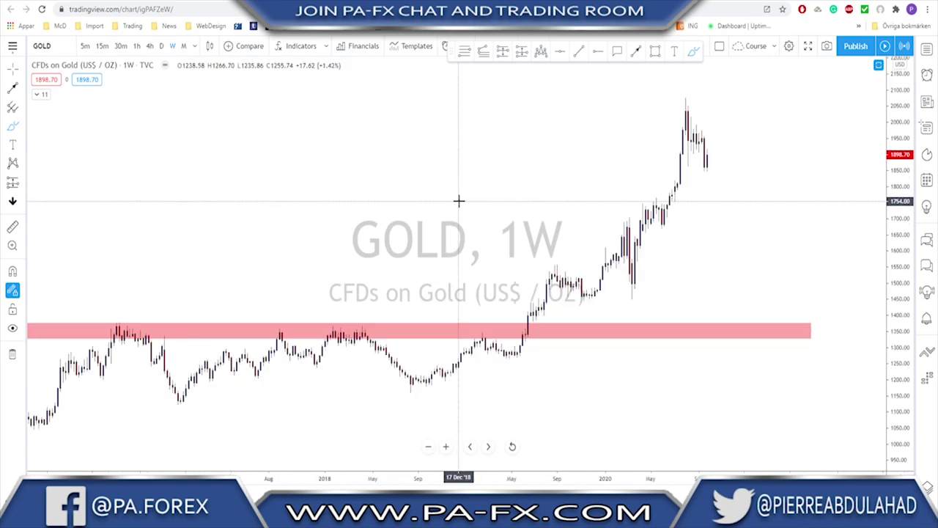
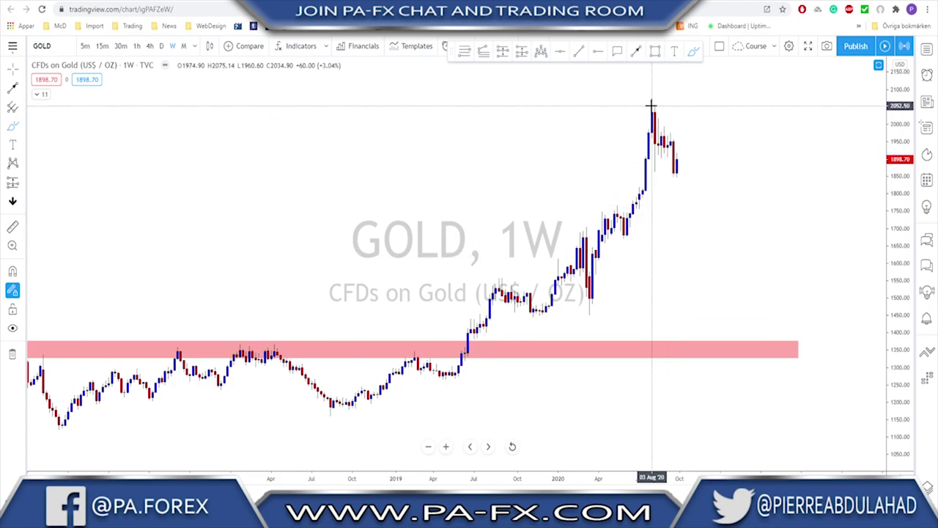
Trace the August–September 2020 pullback from the peak with the brush, replace the trace with a circle around it, and remove the circle
{"action": "left_click_drag", "start_coordinate": [651, 106], "coordinate": [677, 174]}
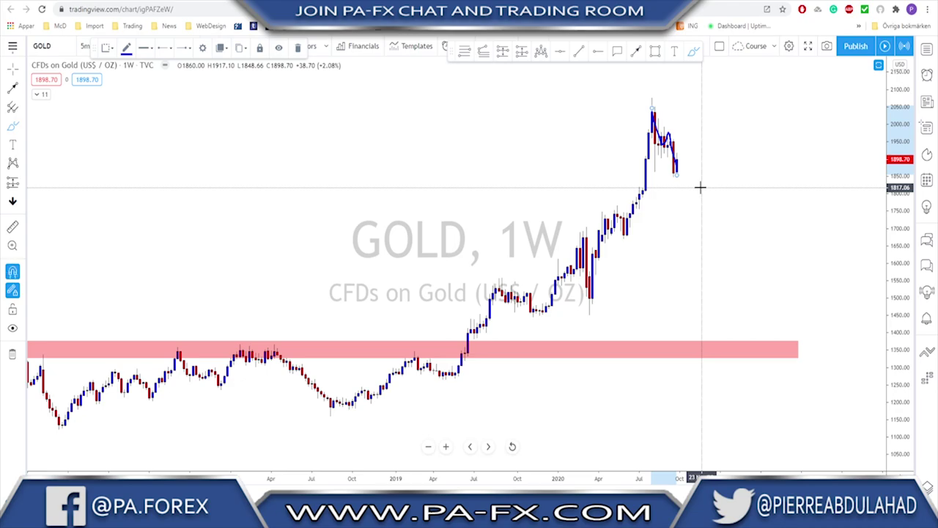
{"action": "key", "text": "ctrl+z"}
{"action": "scroll", "coordinate": [697, 184], "scroll_direction": "down", "scroll_amount": 2}
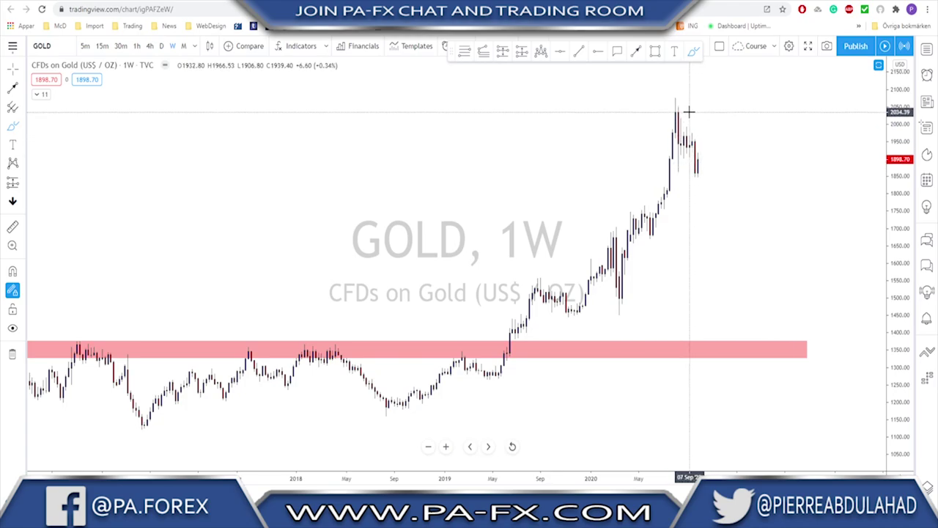
{"action": "mouse_move", "coordinate": [684, 108]}
{"action": "left_mouse_down"}
{"action": "mouse_move", "coordinate": [705, 159]}
{"action": "mouse_move", "coordinate": [676, 121]}
{"action": "mouse_move", "coordinate": [683, 110]}
{"action": "left_mouse_up"}
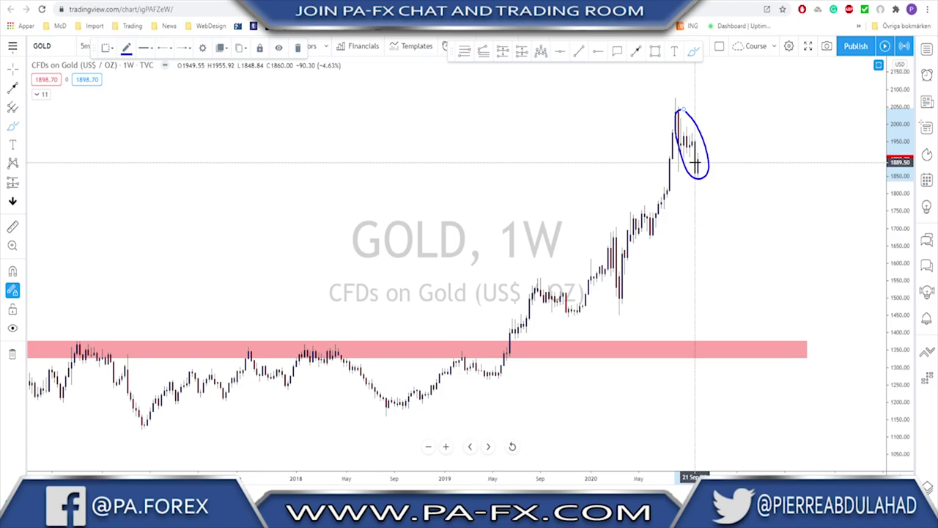
{"action": "scroll", "coordinate": [684, 222], "scroll_direction": "up", "scroll_amount": 5}
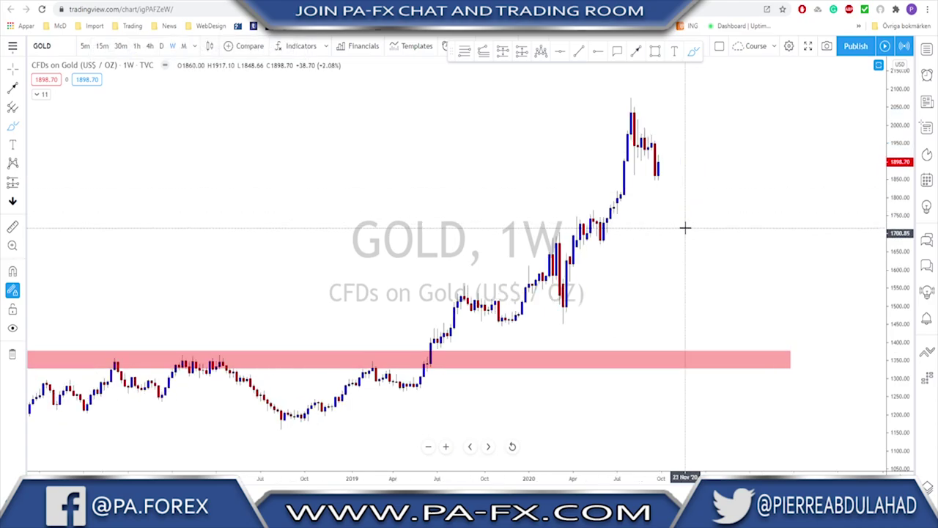
Compare the latest rally on the monthly timeframe and return to the weekly timeframe
{"action": "scroll", "coordinate": [681, 229], "scroll_direction": "down", "scroll_amount": 3}
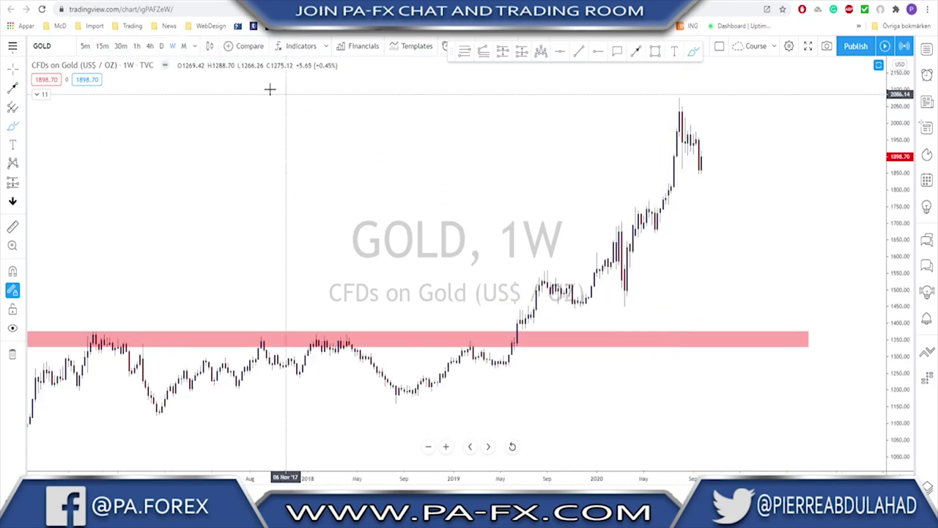
{"action": "left_click", "coordinate": [184, 47]}
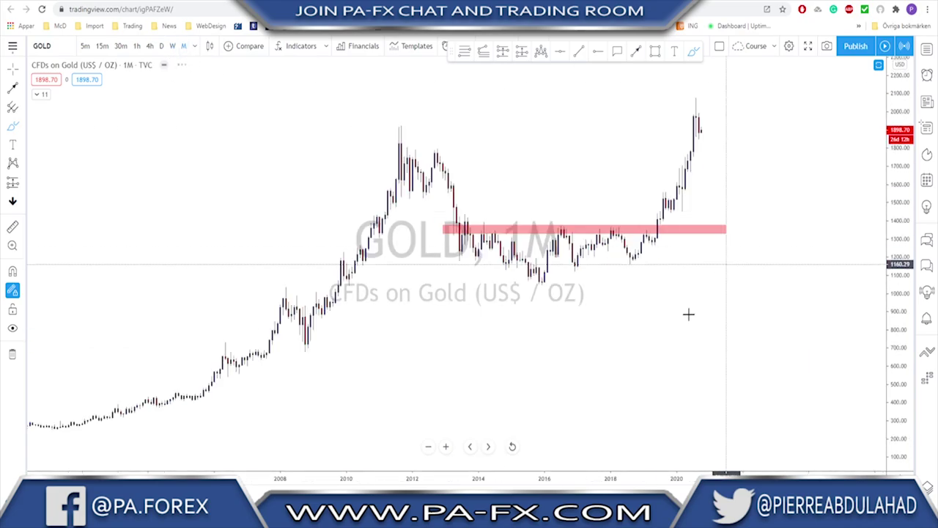
{"action": "left_click", "coordinate": [171, 47]}
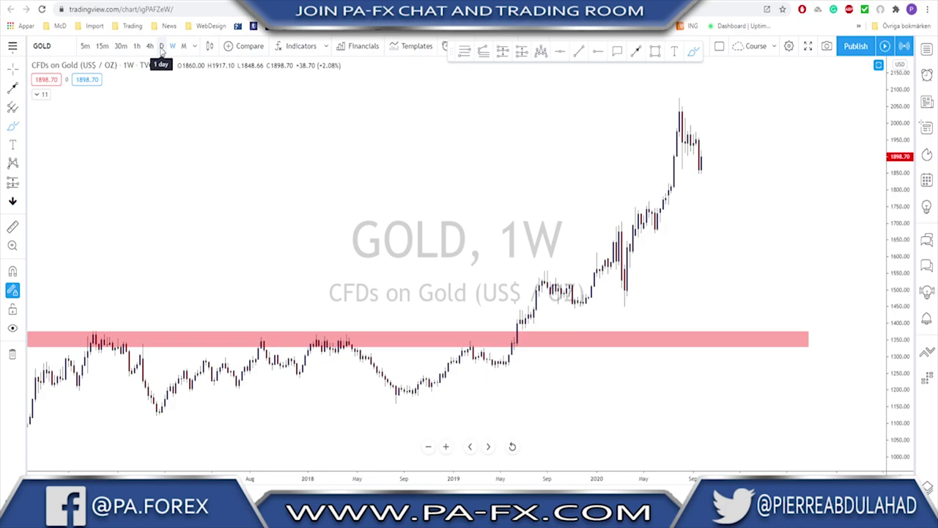
Move the resistance zone up to the 2011–2012 highs, thin it to about 1771–1796, and stretch it from the 2011 peak past the latest candles
{"action": "scroll", "coordinate": [236, 91], "scroll_direction": "down", "scroll_amount": 1}
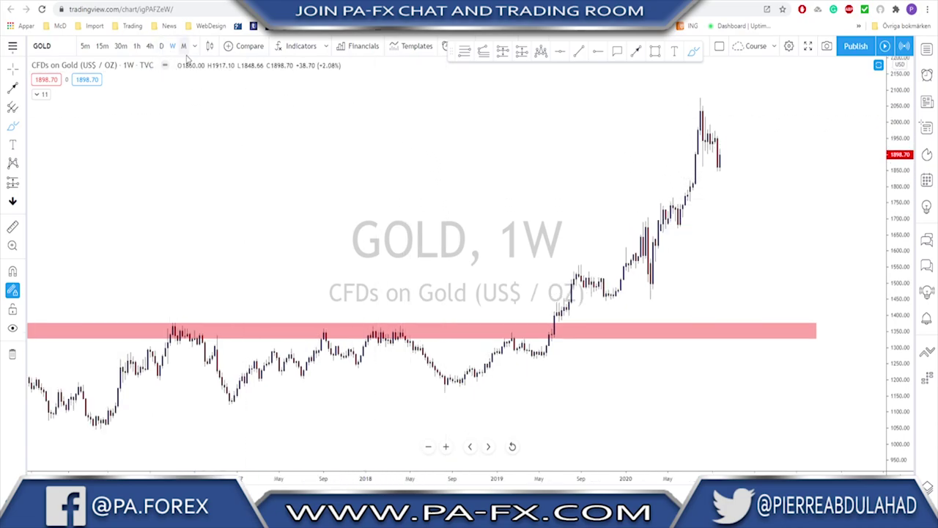
{"action": "scroll", "coordinate": [199, 98], "scroll_direction": "down", "scroll_amount": 5}
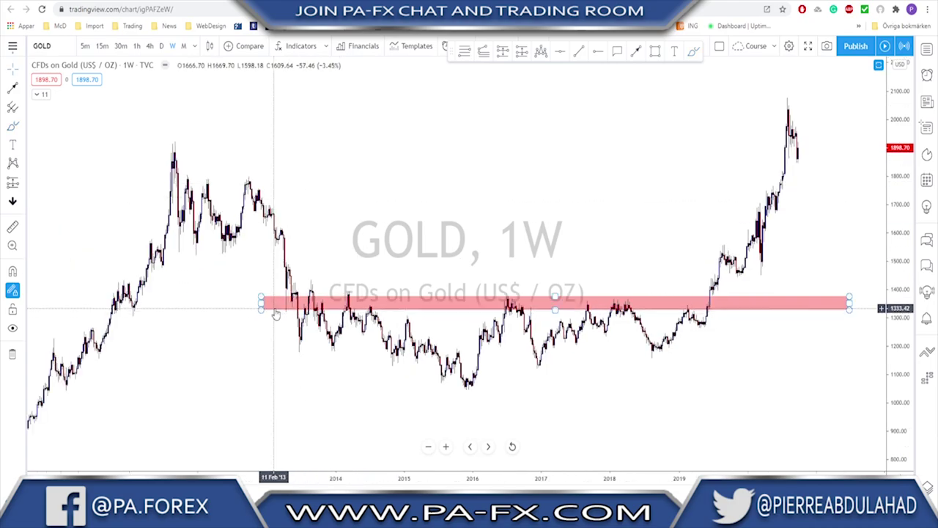
{"action": "left_click_drag", "start_coordinate": [274, 310], "coordinate": [274, 303]}
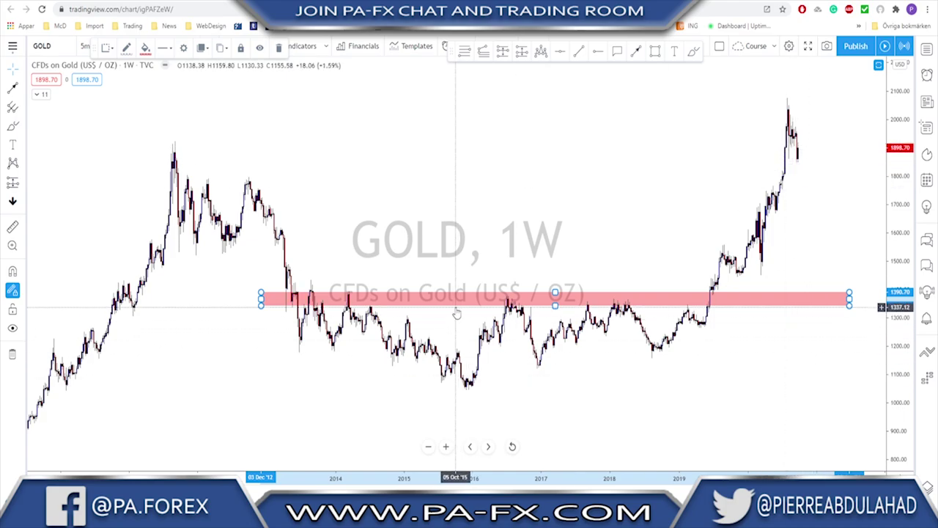
{"action": "left_click_drag", "start_coordinate": [457, 304], "coordinate": [359, 183]}
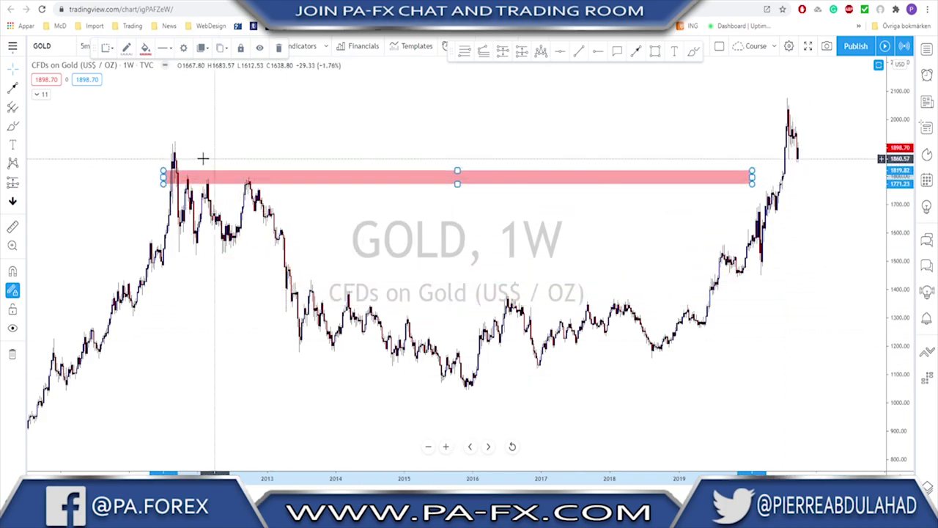
{"action": "left_click_drag", "start_coordinate": [168, 177], "coordinate": [175, 179]}
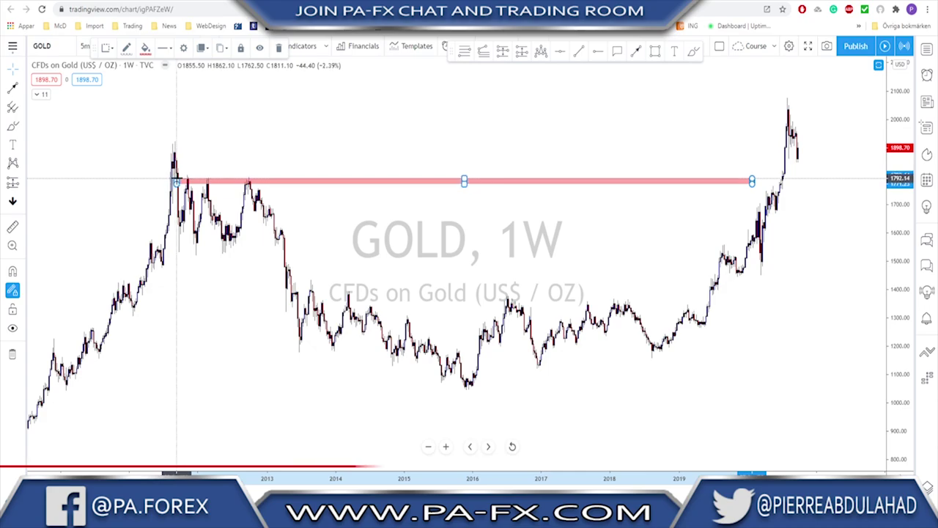
{"action": "left_click_drag", "start_coordinate": [752, 180], "coordinate": [840, 179]}
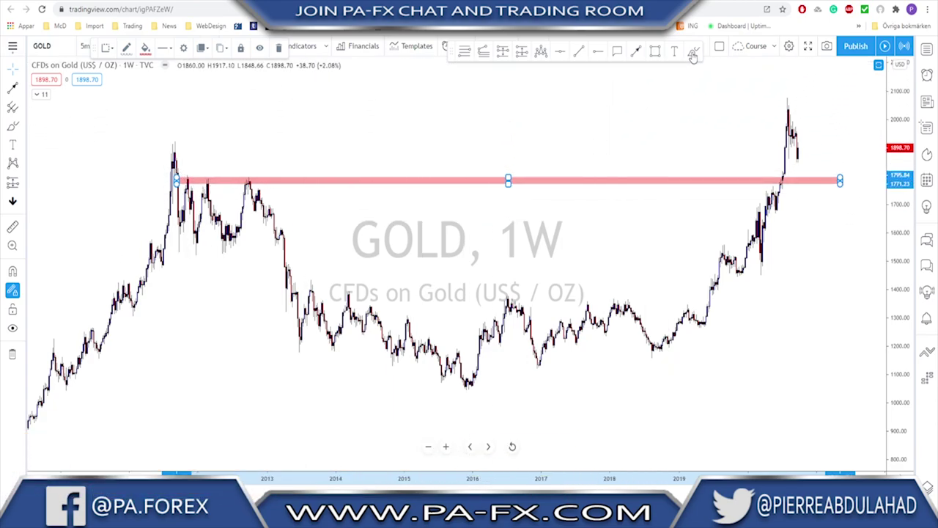
With the brush, circle the 2011–2012 highs and the 2020 breakout, underline the zone there, and trace the 2012 rally into it
{"action": "left_click_drag", "start_coordinate": [193, 178], "coordinate": [213, 178]}
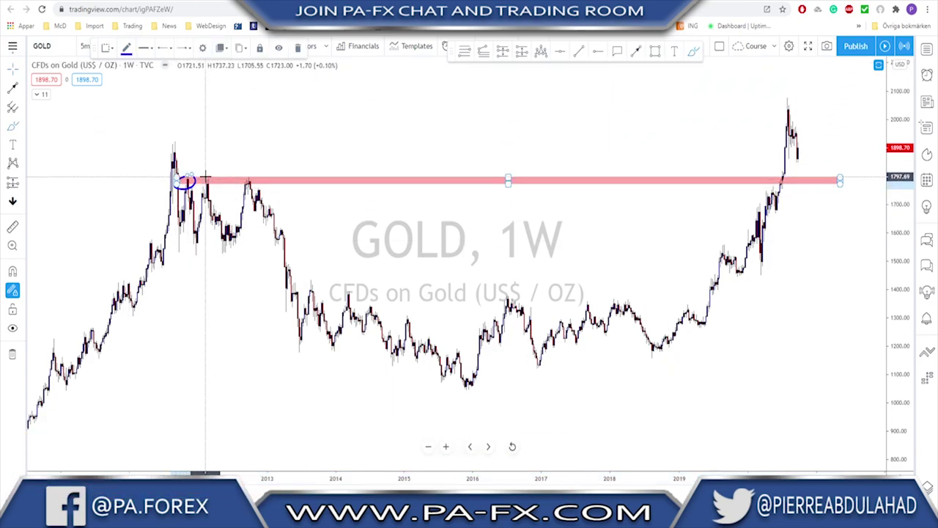
{"action": "left_click_drag", "start_coordinate": [178, 133], "coordinate": [179, 134]}
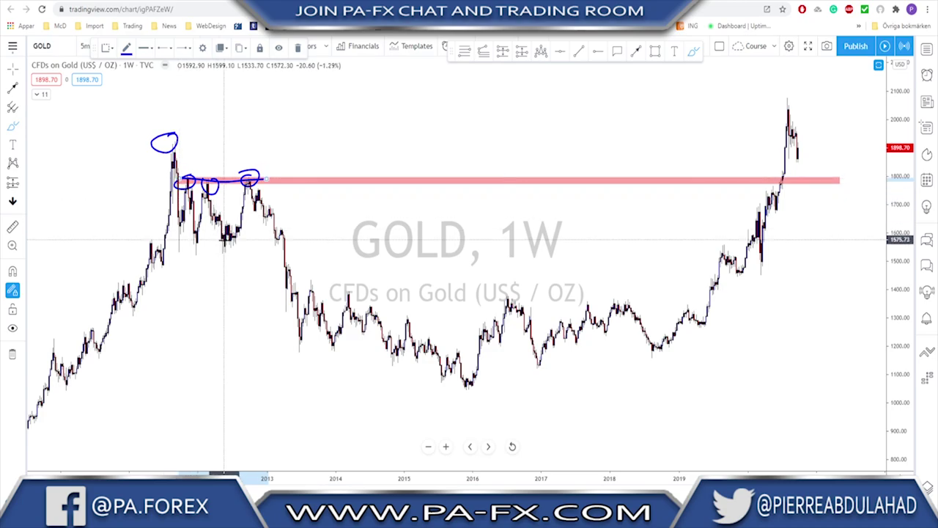
{"action": "left_click_drag", "start_coordinate": [226, 245], "coordinate": [250, 182]}
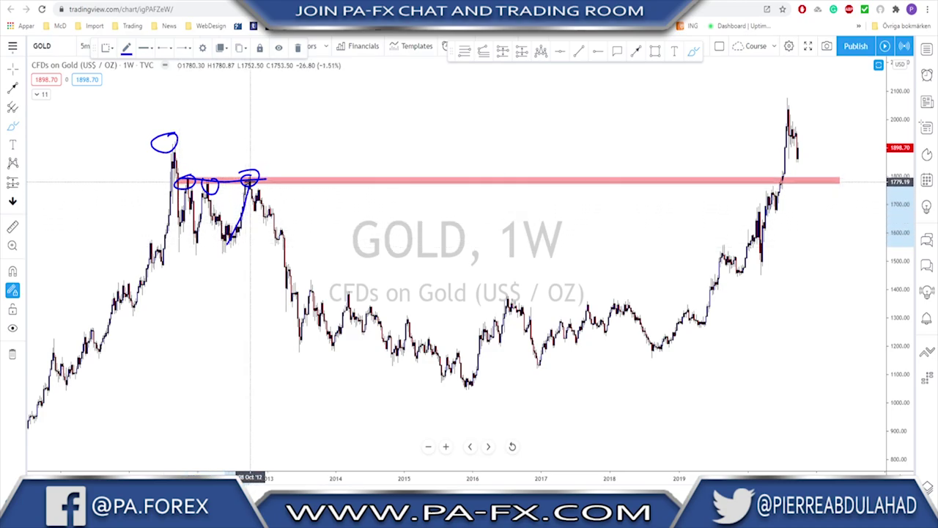
{"action": "left_click_drag", "start_coordinate": [796, 174], "coordinate": [789, 187]}
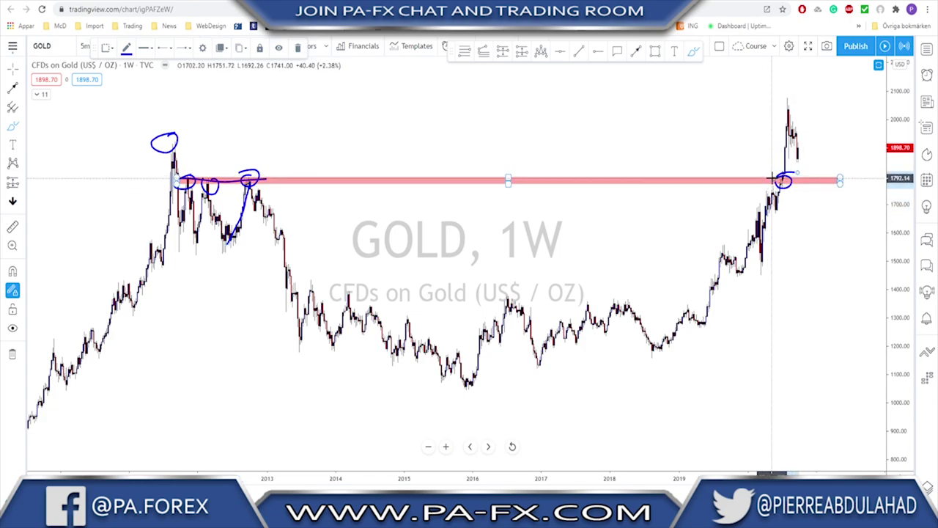
Remove the remaining brush marks around the resistance zone on the weekly chart and switch gold to the daily timeframe
{"action": "key", "text": "ctrl+z"}
{"action": "key", "text": "ctrl+z"}
{"action": "key", "text": "ctrl+z"}
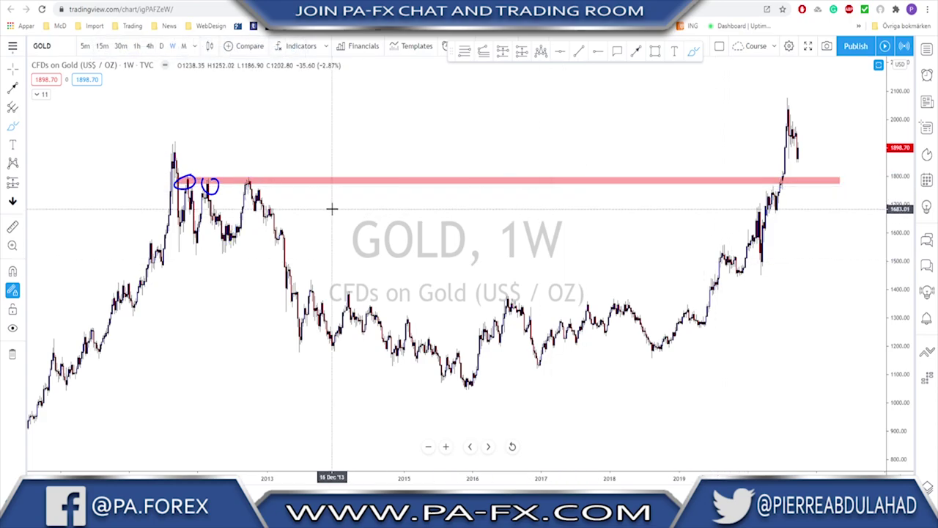
{"action": "scroll", "coordinate": [329, 263], "scroll_direction": "up", "scroll_amount": 3}
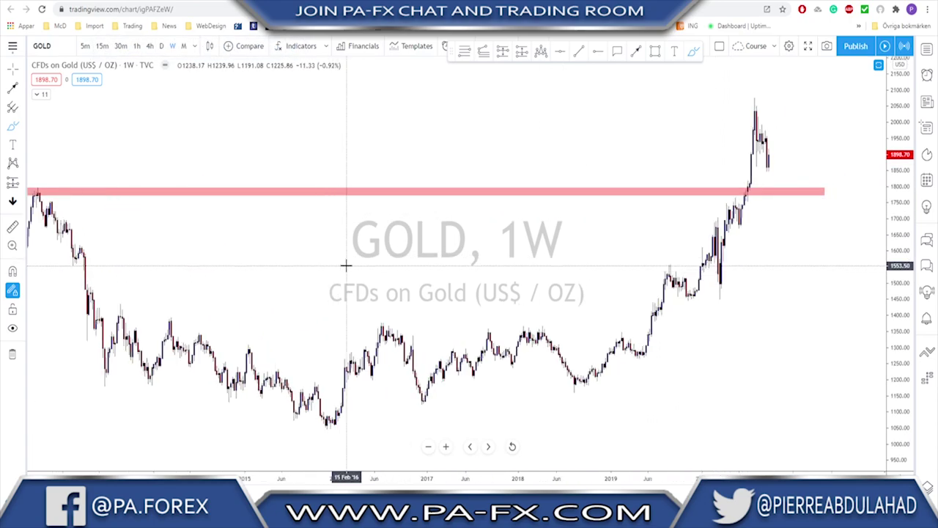
{"action": "scroll", "coordinate": [346, 259], "scroll_direction": "down", "scroll_amount": 3}
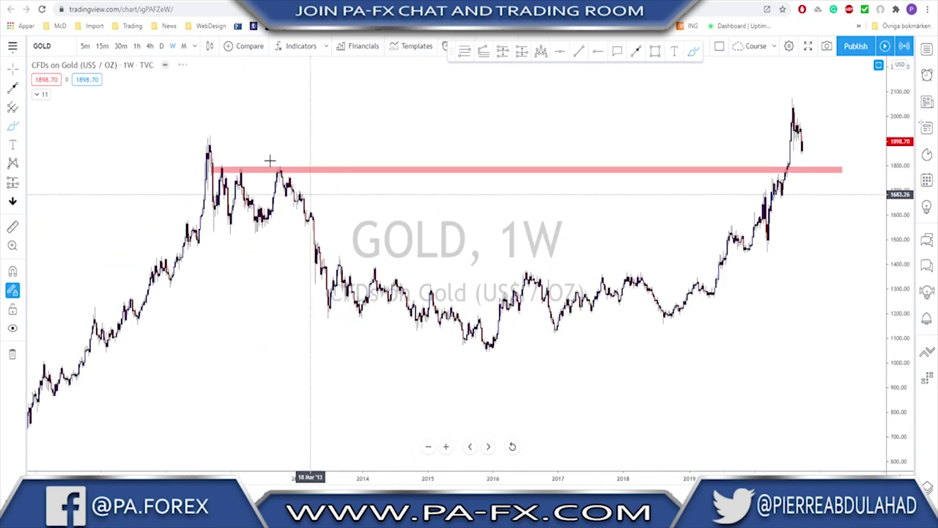
{"action": "left_click", "coordinate": [161, 47]}
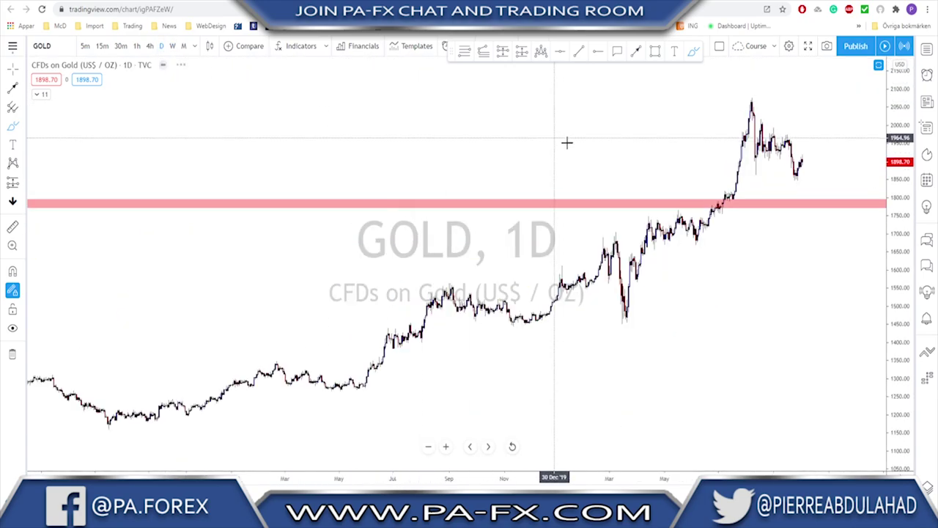
Trace the August–September 2020 pullback with the brush, underline its support near 1920, and remove both strokes
{"action": "scroll", "coordinate": [630, 173], "scroll_direction": "up", "scroll_amount": 2}
{"action": "scroll", "coordinate": [630, 173], "scroll_direction": "up", "scroll_amount": 2}
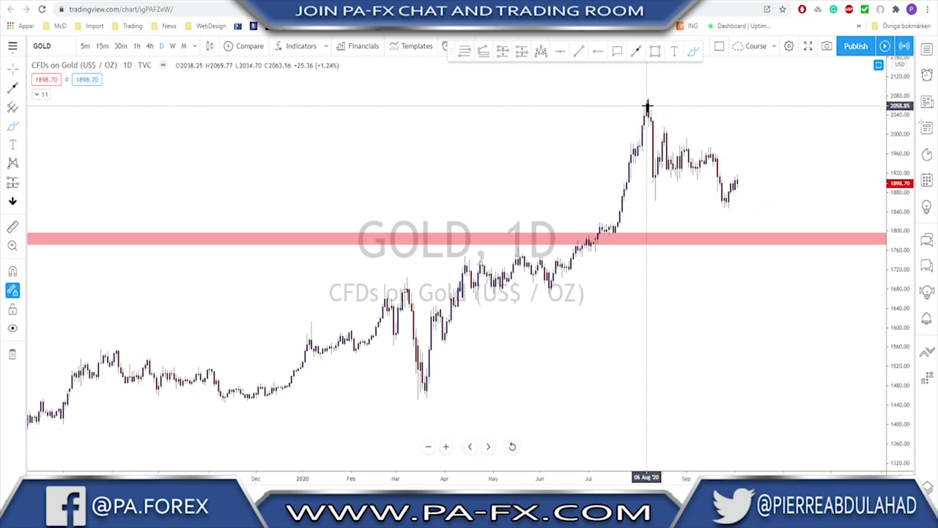
{"action": "mouse_move", "coordinate": [646, 102]}
{"action": "left_mouse_down"}
{"action": "mouse_move", "coordinate": [657, 177]}
{"action": "mouse_move", "coordinate": [664, 151]}
{"action": "mouse_move", "coordinate": [673, 168]}
{"action": "mouse_move", "coordinate": [696, 147]}
{"action": "mouse_move", "coordinate": [713, 150]}
{"action": "mouse_move", "coordinate": [729, 205]}
{"action": "left_mouse_up"}
{"action": "left_click_drag", "start_coordinate": [640, 174], "coordinate": [750, 163]}
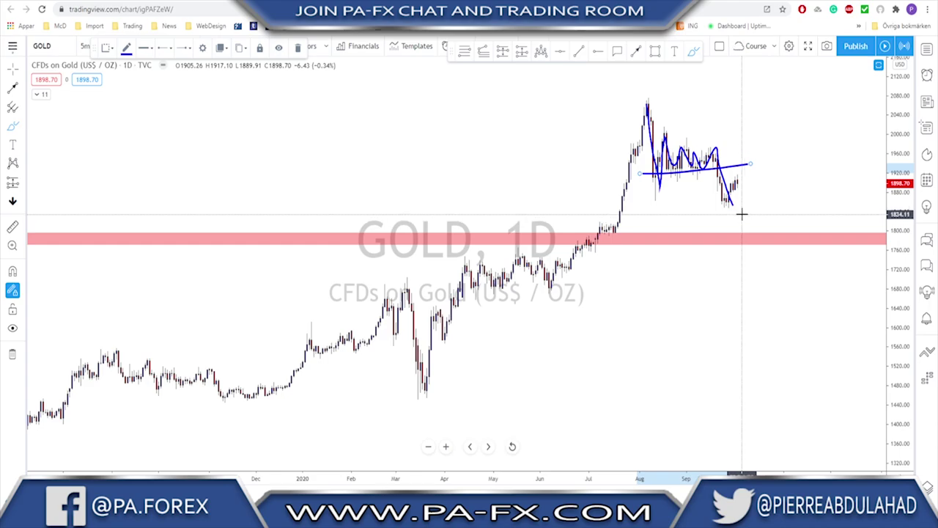
{"action": "key", "text": "ctrl+z"}
{"action": "key", "text": "ctrl+z"}
Sketch the broken support near 1912, its retest, a drop to the lower zone and a rebound with the brush, and remove the sketch
{"action": "scroll", "coordinate": [739, 209], "scroll_direction": "down", "scroll_amount": 3}
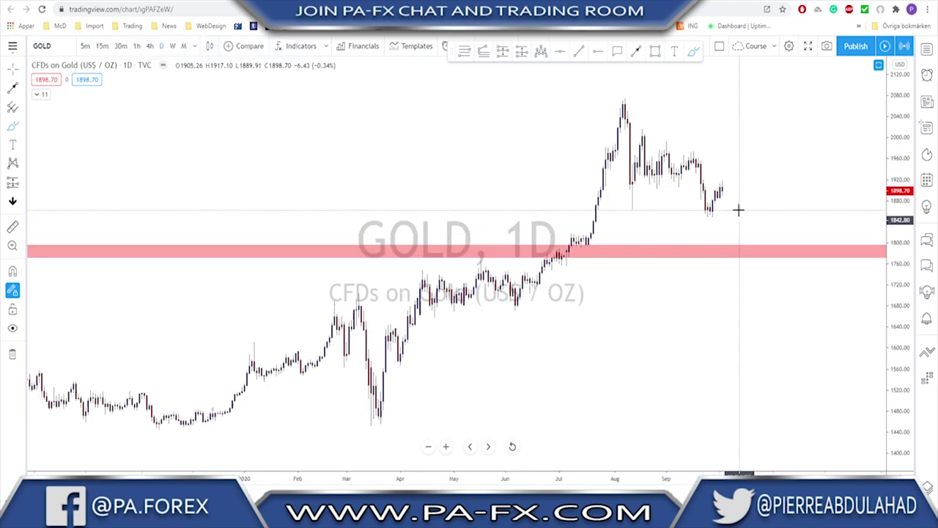
{"action": "scroll", "coordinate": [755, 212], "scroll_direction": "up", "scroll_amount": 3}
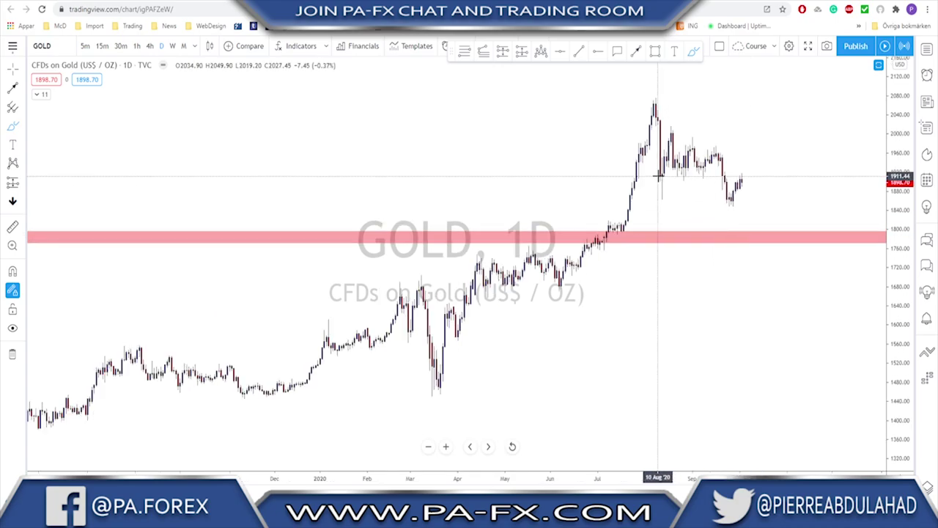
{"action": "left_click_drag", "start_coordinate": [649, 175], "coordinate": [751, 172]}
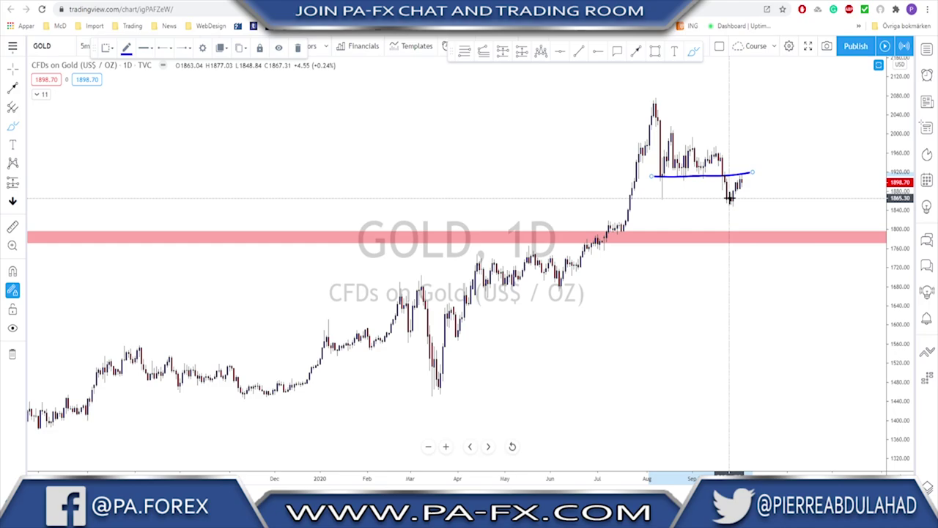
{"action": "scroll", "coordinate": [730, 196], "scroll_direction": "up", "scroll_amount": 2}
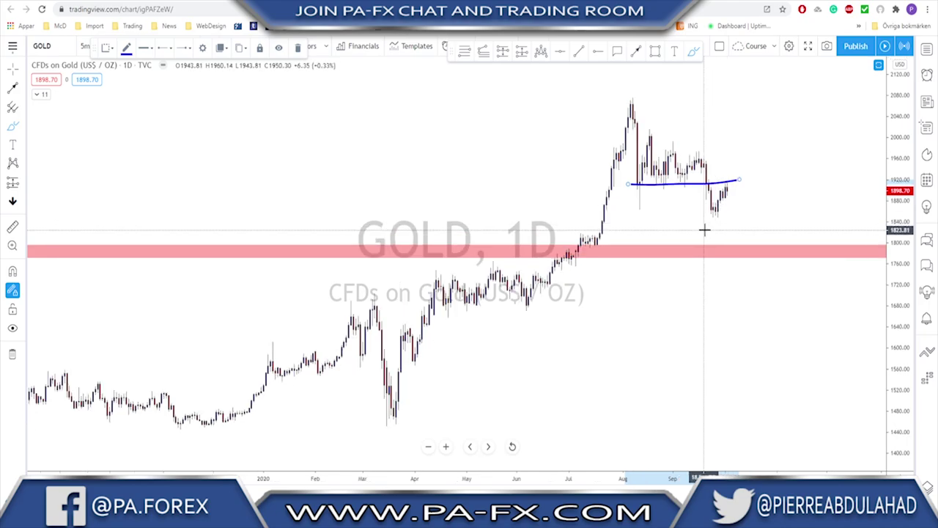
{"action": "left_click_drag", "start_coordinate": [695, 209], "coordinate": [714, 179]}
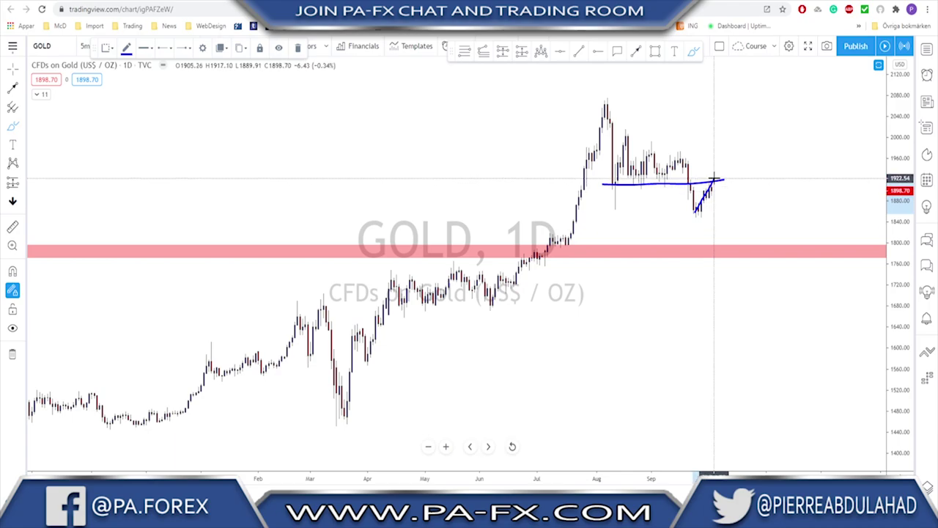
{"action": "left_click_drag", "start_coordinate": [714, 179], "coordinate": [740, 247]}
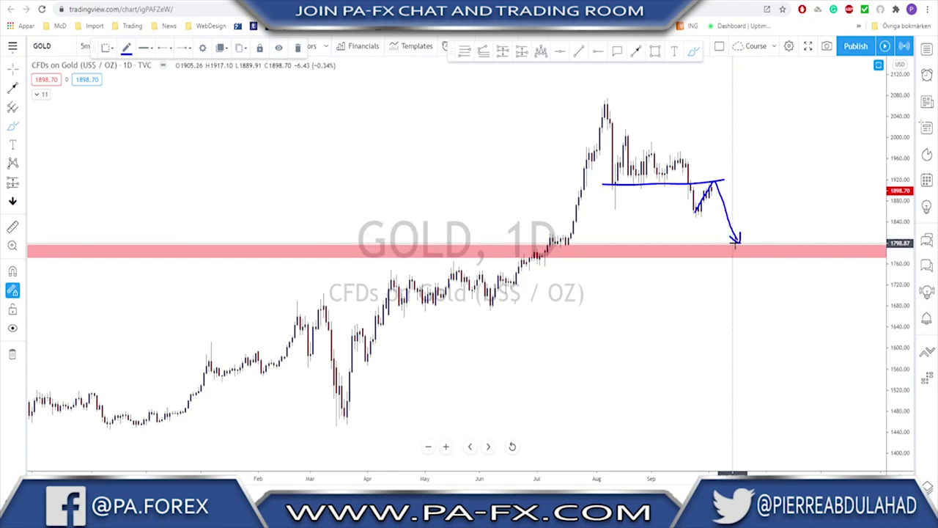
{"action": "mouse_move", "coordinate": [735, 243]}
{"action": "left_mouse_down"}
{"action": "mouse_move", "coordinate": [772, 196]}
{"action": "mouse_move", "coordinate": [778, 218]}
{"action": "left_mouse_up"}
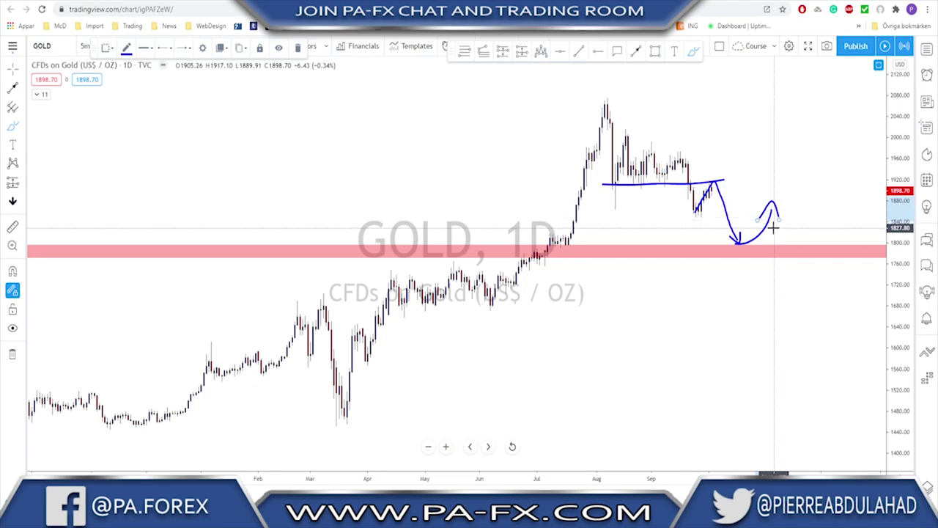
{"action": "key", "text": "ctrl+z"}
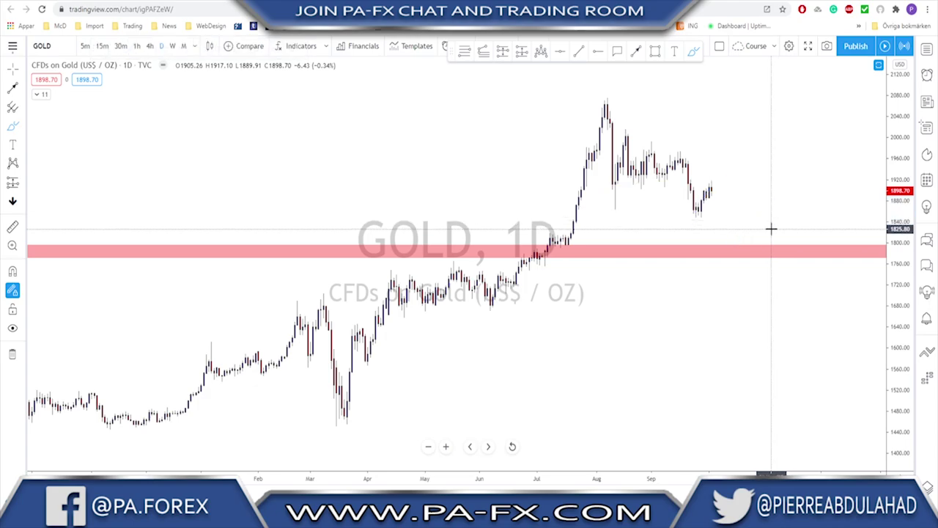
Review the resistance zone against the 2011–2012 highs on the weekly timeframe and return to the daily timeframe
{"action": "scroll", "coordinate": [760, 220], "scroll_direction": "down", "scroll_amount": 5}
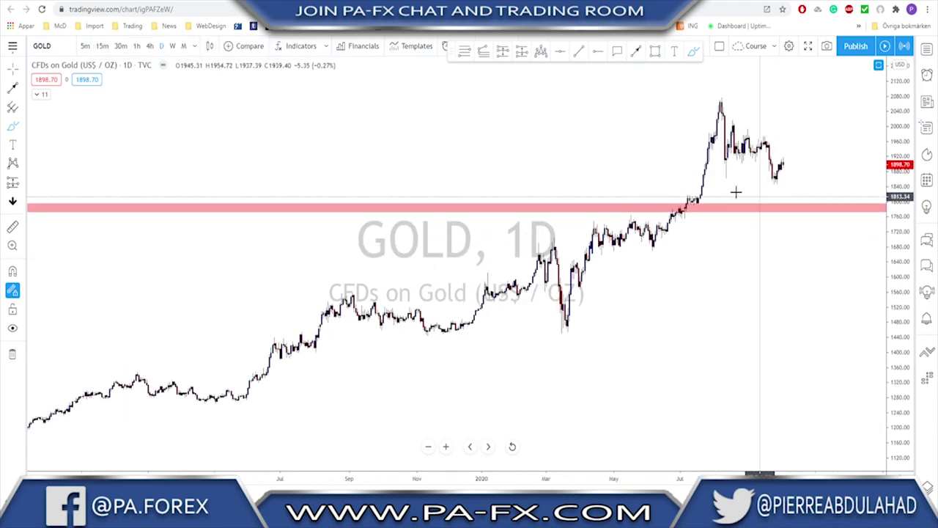
{"action": "scroll", "coordinate": [714, 201], "scroll_direction": "up", "scroll_amount": 1}
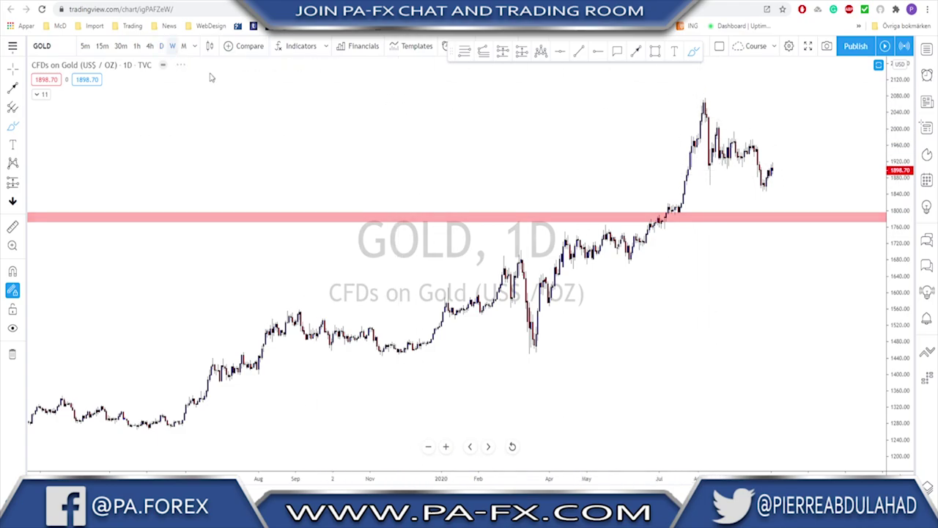
{"action": "scroll", "coordinate": [661, 227], "scroll_direction": "down", "scroll_amount": 5}
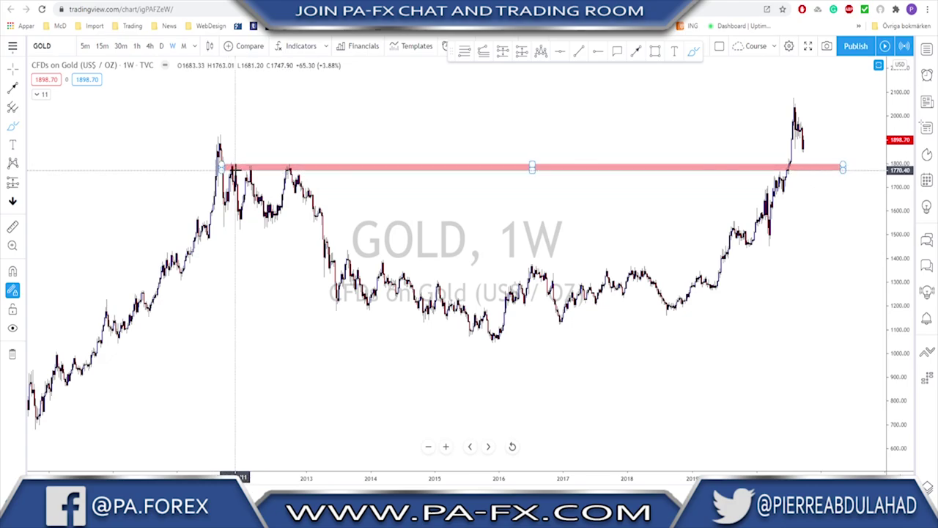
{"action": "scroll", "coordinate": [236, 176], "scroll_direction": "up", "scroll_amount": 4}
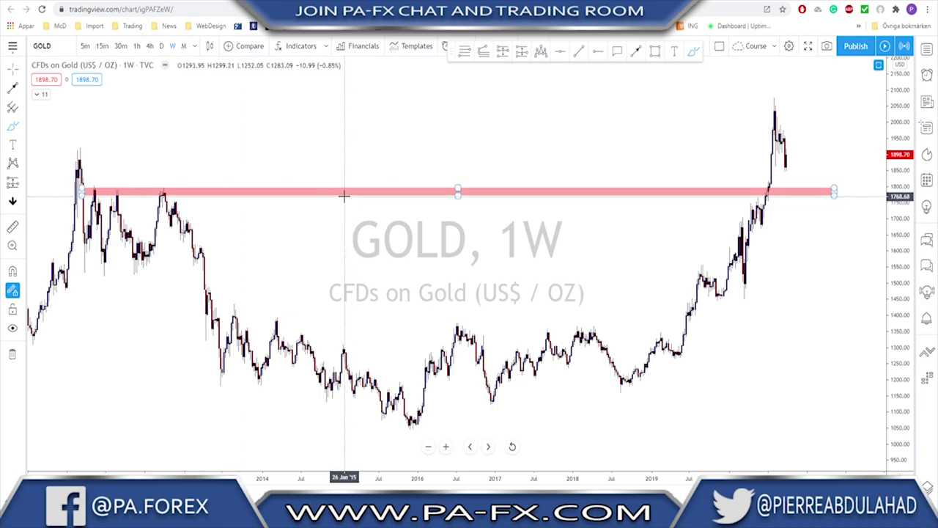
{"action": "scroll", "coordinate": [344, 197], "scroll_direction": "up", "scroll_amount": 5}
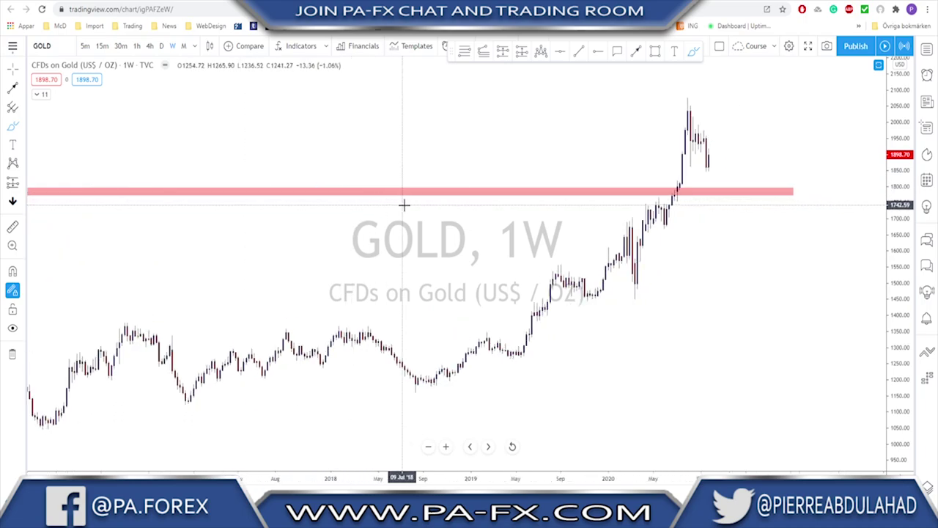
{"action": "left_click", "coordinate": [162, 46]}
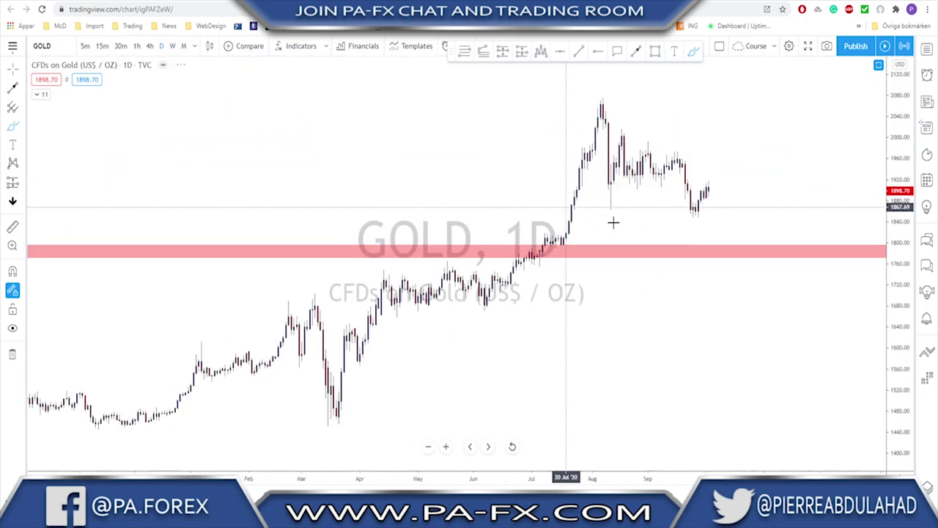
Circle the July 2020 breakout at the zone with the brush, sketch a drop from the latest candle to it, and remove the marks
{"action": "scroll", "coordinate": [660, 263], "scroll_direction": "up", "scroll_amount": 1}
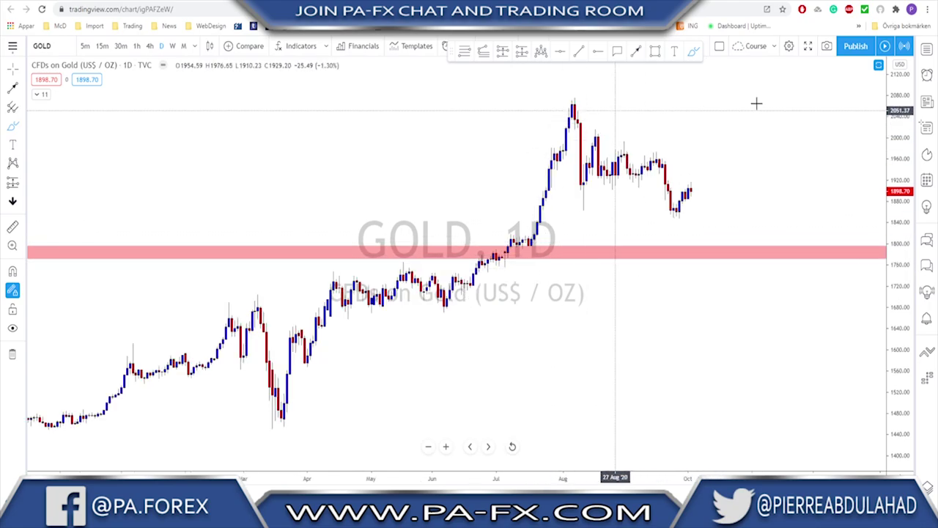
{"action": "mouse_move", "coordinate": [534, 242]}
{"action": "left_mouse_down"}
{"action": "mouse_move", "coordinate": [496, 251]}
{"action": "mouse_move", "coordinate": [521, 238]}
{"action": "left_mouse_up"}
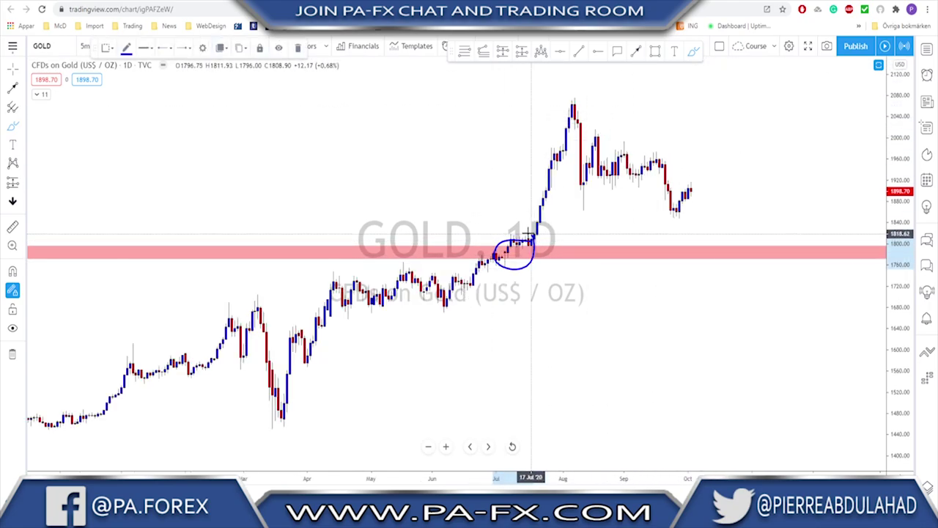
{"action": "left_click_drag", "start_coordinate": [691, 187], "coordinate": [711, 248]}
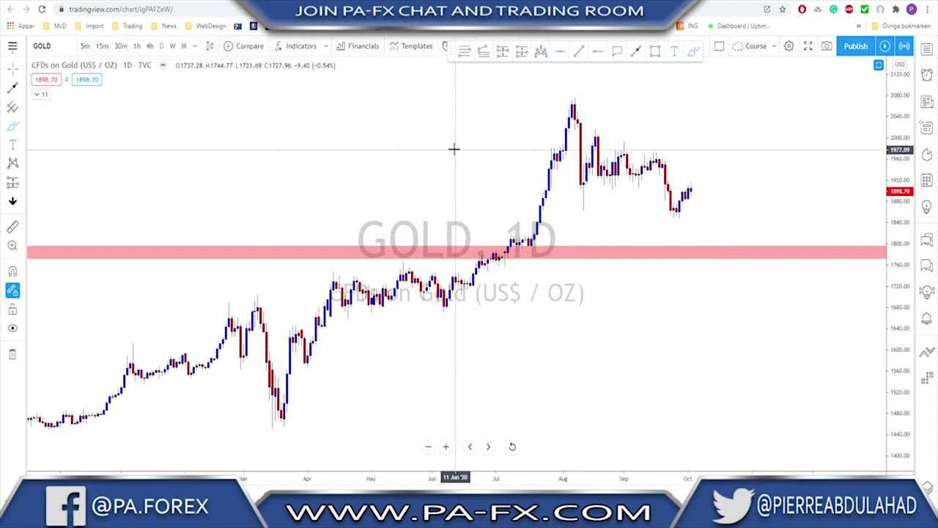
On the 4-hour timeframe, draw a rectangle zone at about 1912–1921 from 27 July 2020 past the latest candles
{"action": "left_click", "coordinate": [150, 45]}
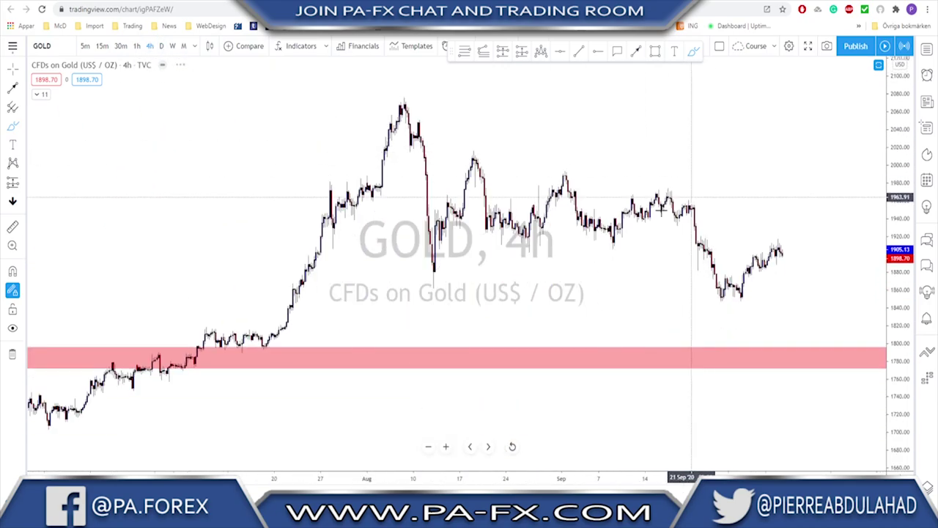
{"action": "scroll", "coordinate": [586, 213], "scroll_direction": "down", "scroll_amount": 2}
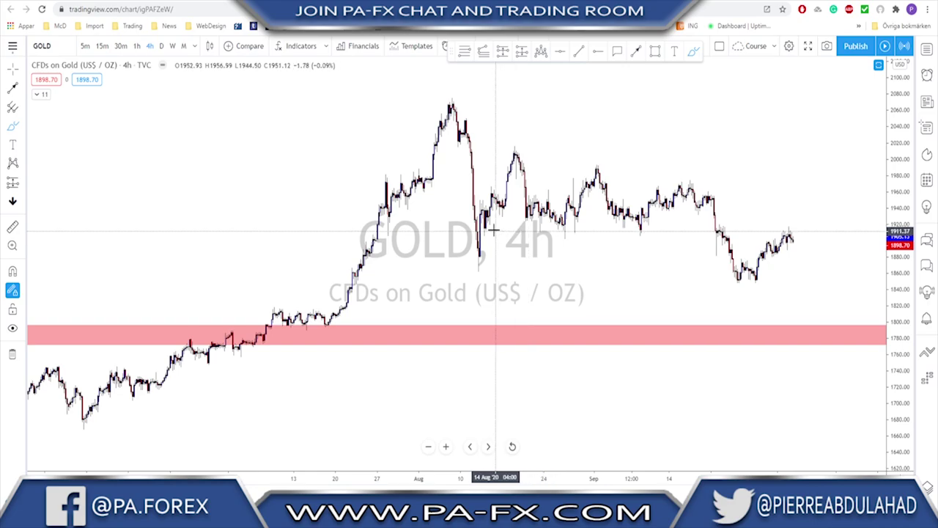
{"action": "left_click", "coordinate": [382, 219]}
{"action": "left_click", "coordinate": [655, 50]}
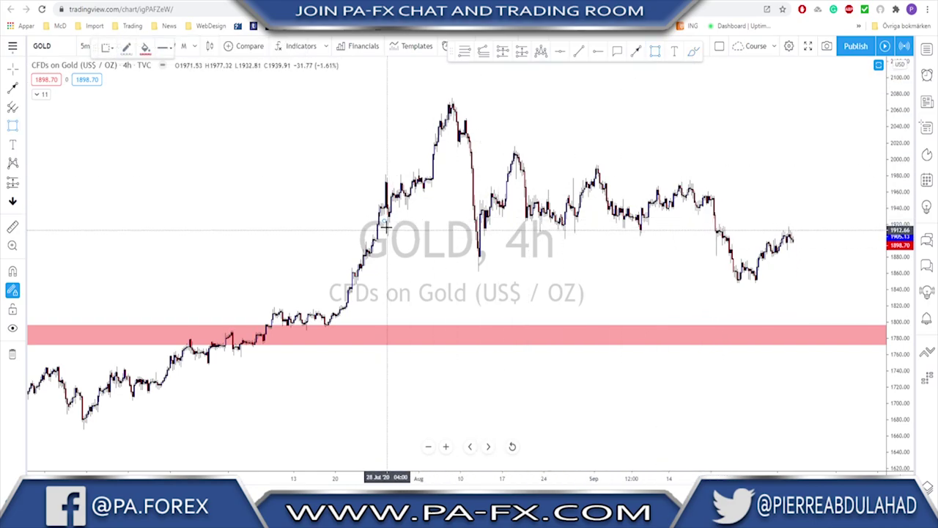
{"action": "mouse_move", "coordinate": [381, 218]}
{"action": "left_mouse_down"}
{"action": "mouse_move", "coordinate": [450, 229]}
{"action": "mouse_move", "coordinate": [839, 229]}
{"action": "left_mouse_up"}
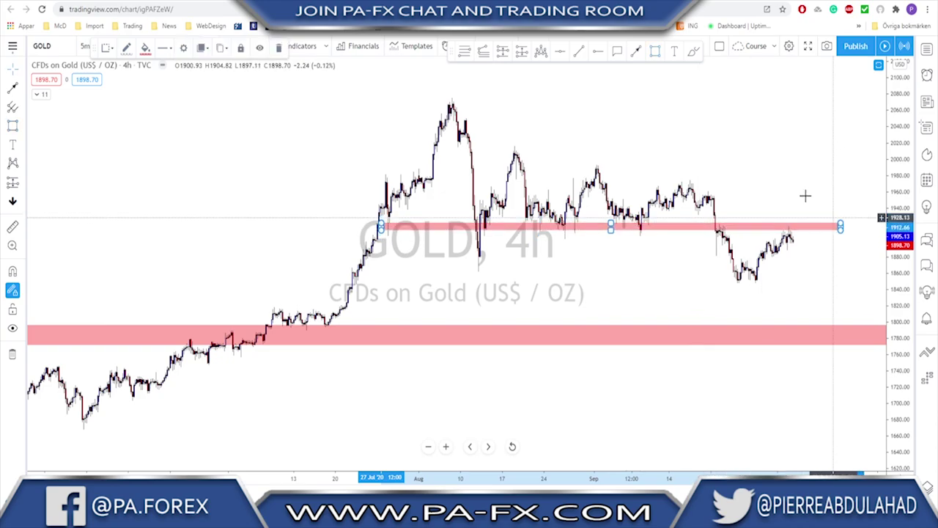
{"action": "scroll", "coordinate": [771, 176], "scroll_direction": "up", "scroll_amount": 1}
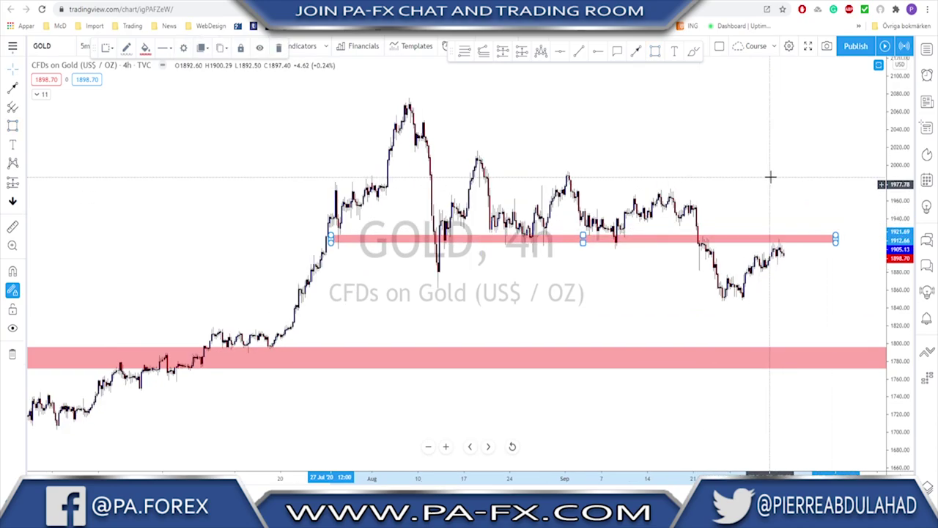
With the brush, circle the three lower highs of mid-August, early September and mid-September 2020 above the new zone
{"action": "left_click", "coordinate": [694, 51]}
{"action": "left_click_drag", "start_coordinate": [482, 152], "coordinate": [496, 150]}
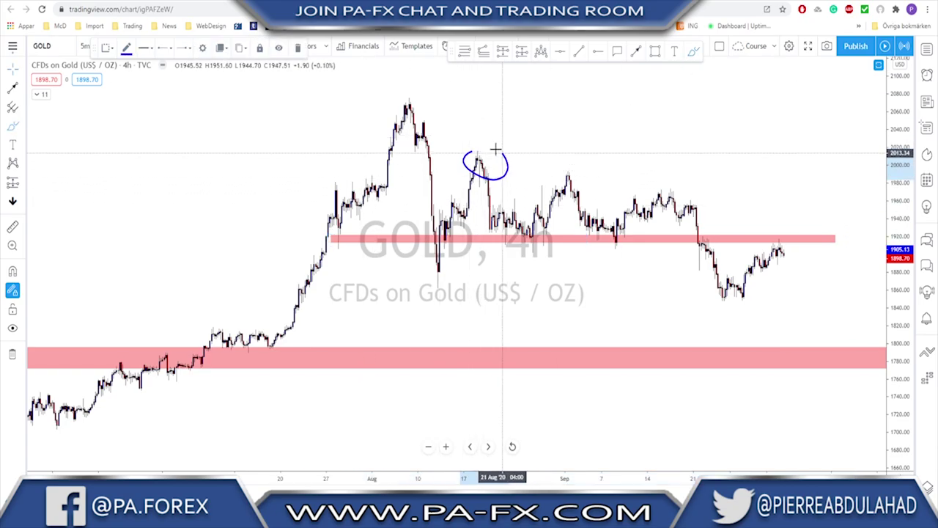
{"action": "left_click_drag", "start_coordinate": [573, 168], "coordinate": [570, 168]}
{"action": "left_click_drag", "start_coordinate": [673, 187], "coordinate": [676, 182]}
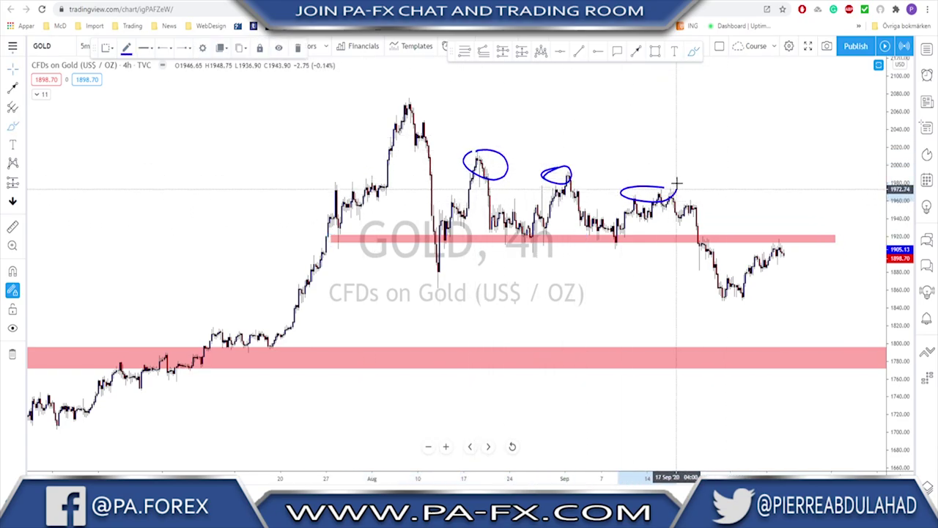
With the brush, draw a descending line over the highs, underline the zone's support, and trace the September bounce, breakdown and retest
{"action": "mouse_move", "coordinate": [412, 101]}
{"action": "left_mouse_down"}
{"action": "mouse_move", "coordinate": [502, 144]}
{"action": "mouse_move", "coordinate": [708, 190]}
{"action": "left_mouse_up"}
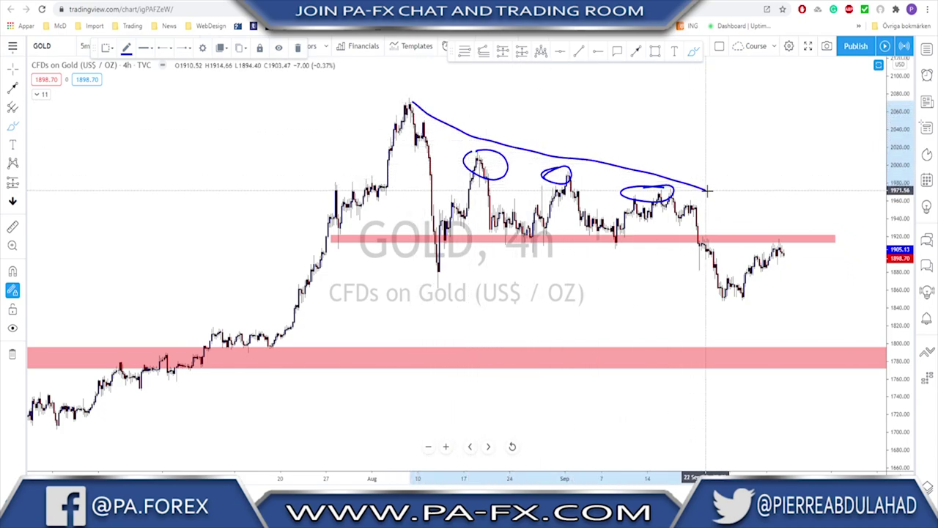
{"action": "left_click_drag", "start_coordinate": [383, 242], "coordinate": [429, 240]}
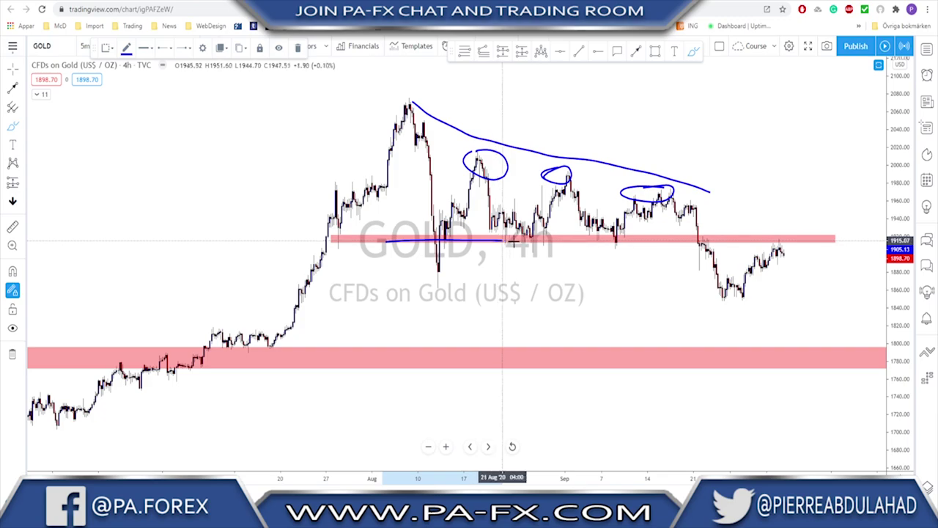
{"action": "mouse_move", "coordinate": [604, 240]}
{"action": "left_mouse_down"}
{"action": "mouse_move", "coordinate": [693, 236]}
{"action": "mouse_move", "coordinate": [620, 240]}
{"action": "mouse_move", "coordinate": [652, 197]}
{"action": "left_mouse_up"}
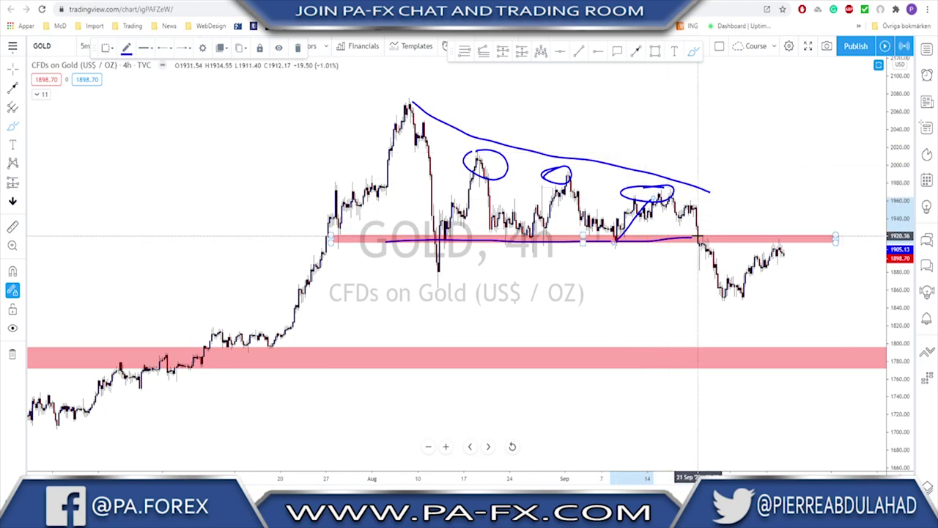
{"action": "mouse_move", "coordinate": [691, 205]}
{"action": "left_mouse_down"}
{"action": "mouse_move", "coordinate": [722, 291]}
{"action": "mouse_move", "coordinate": [744, 306]}
{"action": "mouse_move", "coordinate": [778, 247]}
{"action": "left_mouse_up"}
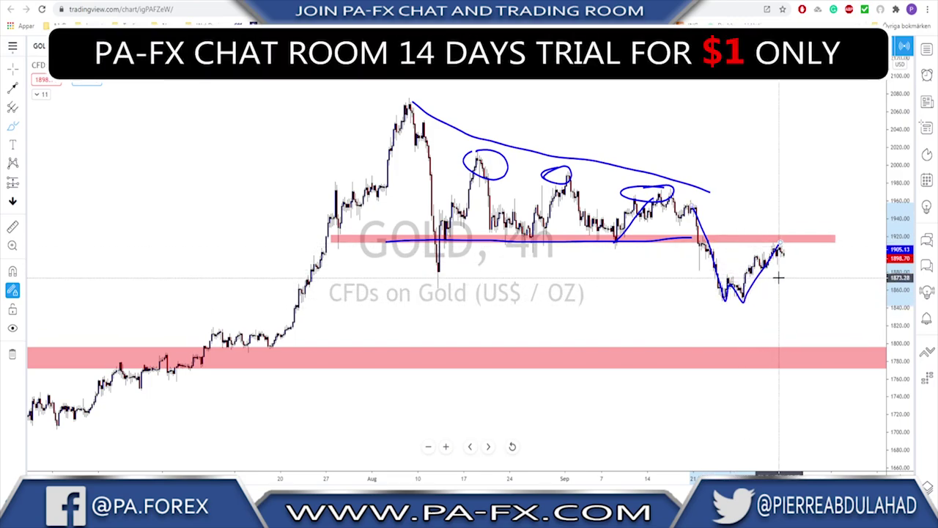
Undo the descending line, the support underline and the traced September price moves
{"action": "key", "text": "ctrl+z"}
{"action": "key", "text": "ctrl+z"}
{"action": "key", "text": "ctrl+z"}
{"action": "key", "text": "ctrl+z"}
{"action": "key", "text": "ctrl+z"}
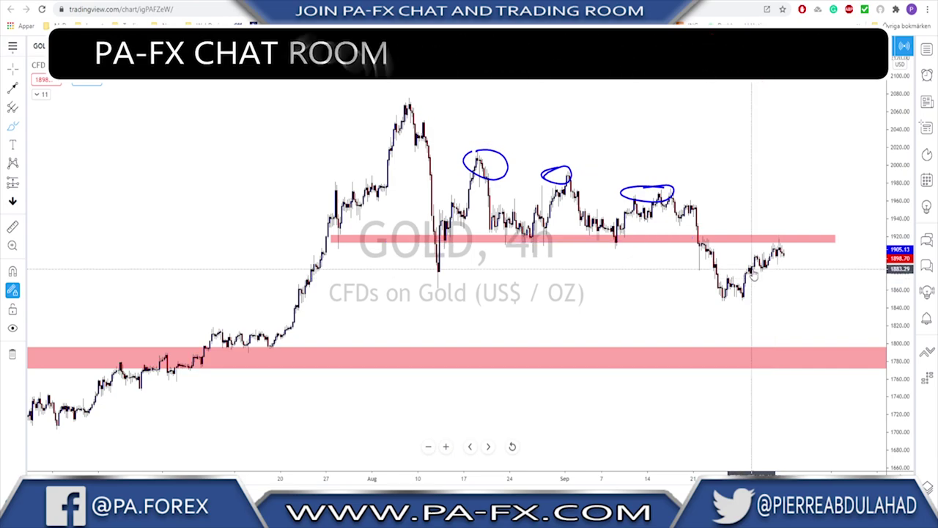
With the brush, illustrate the fall into the zone in early September and the latest rise beneath it, and undo the strokes
{"action": "mouse_move", "coordinate": [458, 110]}
{"action": "left_mouse_down"}
{"action": "mouse_move", "coordinate": [597, 215]}
{"action": "mouse_move", "coordinate": [612, 221]}
{"action": "mouse_move", "coordinate": [614, 207]}
{"action": "left_mouse_up"}
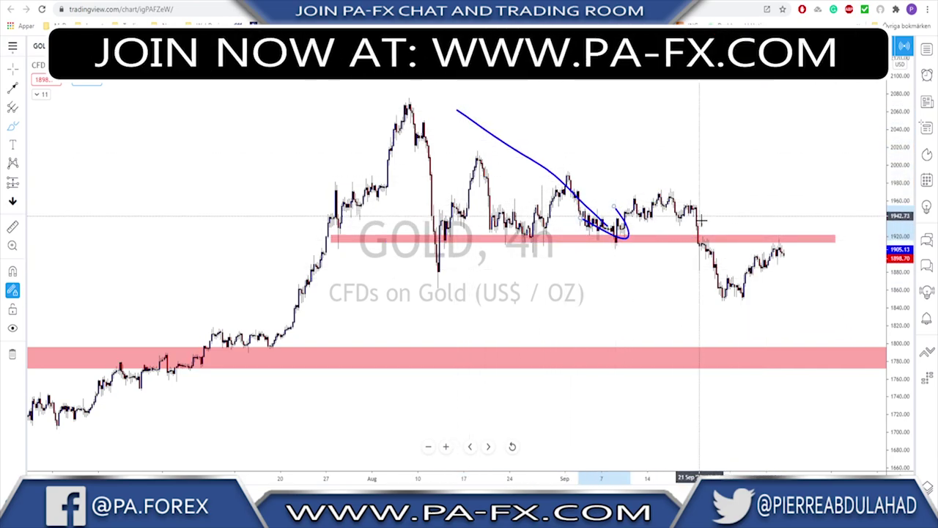
{"action": "left_click_drag", "start_coordinate": [742, 304], "coordinate": [779, 253]}
{"action": "left_click", "coordinate": [769, 297]}
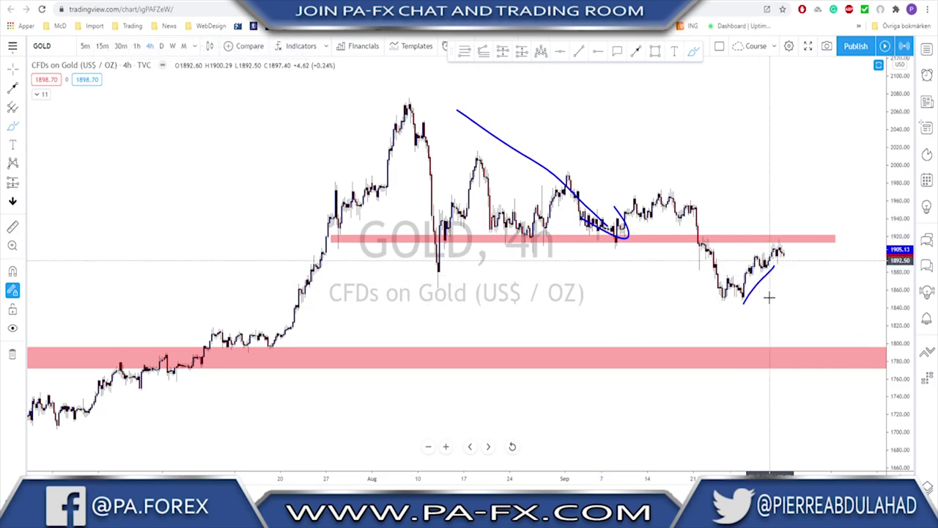
{"action": "key", "text": "ctrl+z"}
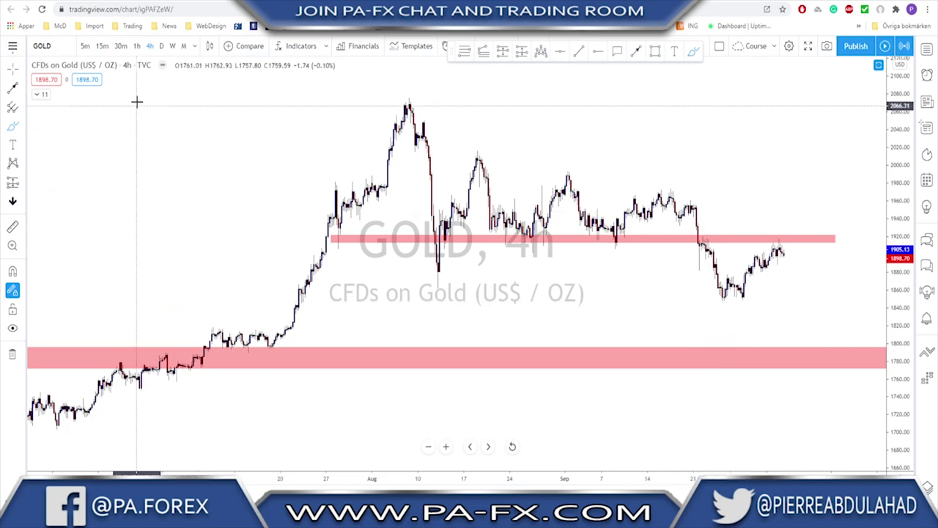
On the 1-hour timeframe, brush a level at about 1874, trace the higher highs and lows up to the zone, and remove the strokes
{"action": "left_click", "coordinate": [137, 46]}
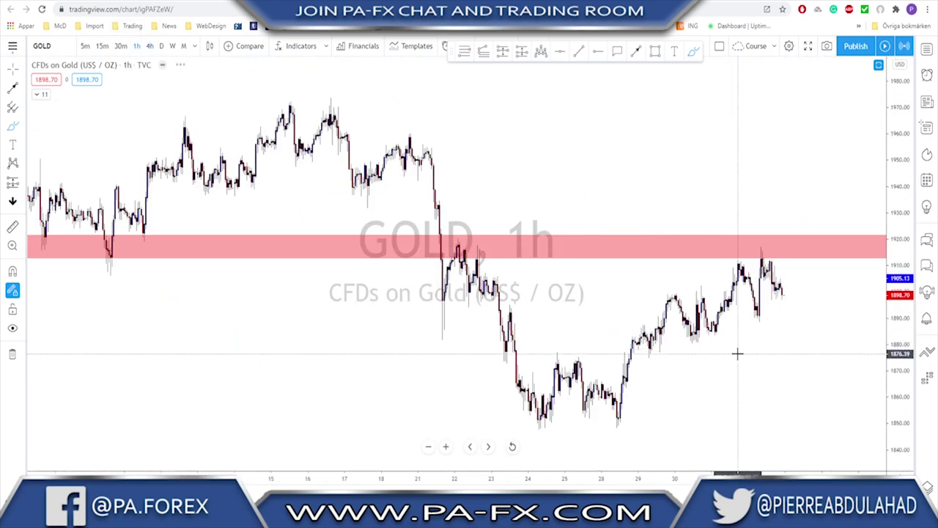
{"action": "scroll", "coordinate": [681, 362], "scroll_direction": "up", "scroll_amount": 2}
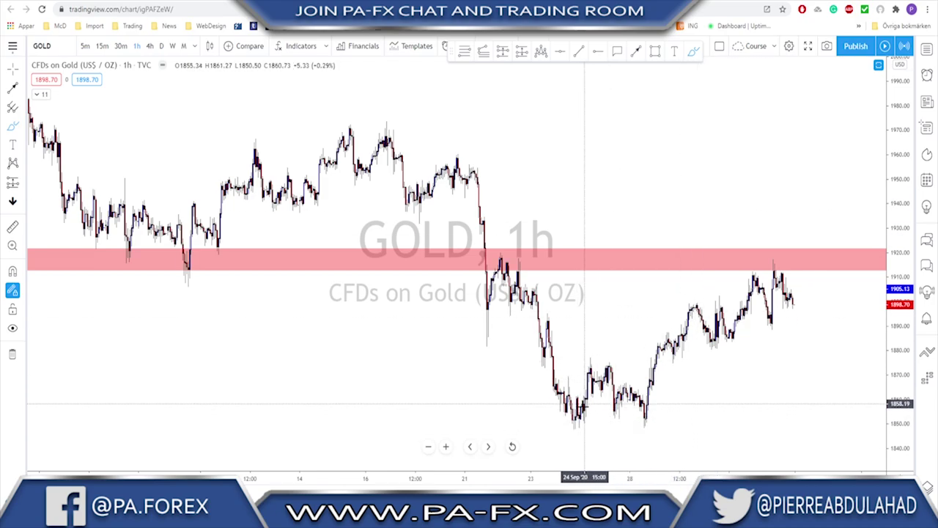
{"action": "left_click_drag", "start_coordinate": [569, 365], "coordinate": [679, 365]}
{"action": "mouse_move", "coordinate": [645, 422]}
{"action": "left_mouse_down"}
{"action": "mouse_move", "coordinate": [655, 336]}
{"action": "mouse_move", "coordinate": [673, 351]}
{"action": "mouse_move", "coordinate": [692, 308]}
{"action": "mouse_move", "coordinate": [721, 346]}
{"action": "left_mouse_up"}
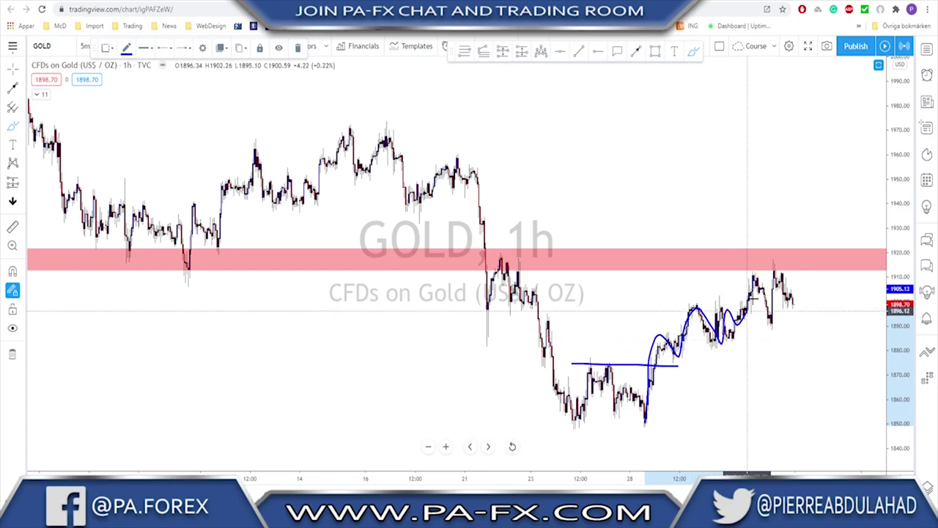
{"action": "mouse_move", "coordinate": [748, 311]}
{"action": "left_mouse_down"}
{"action": "mouse_move", "coordinate": [778, 275]}
{"action": "mouse_move", "coordinate": [790, 318]}
{"action": "left_mouse_up"}
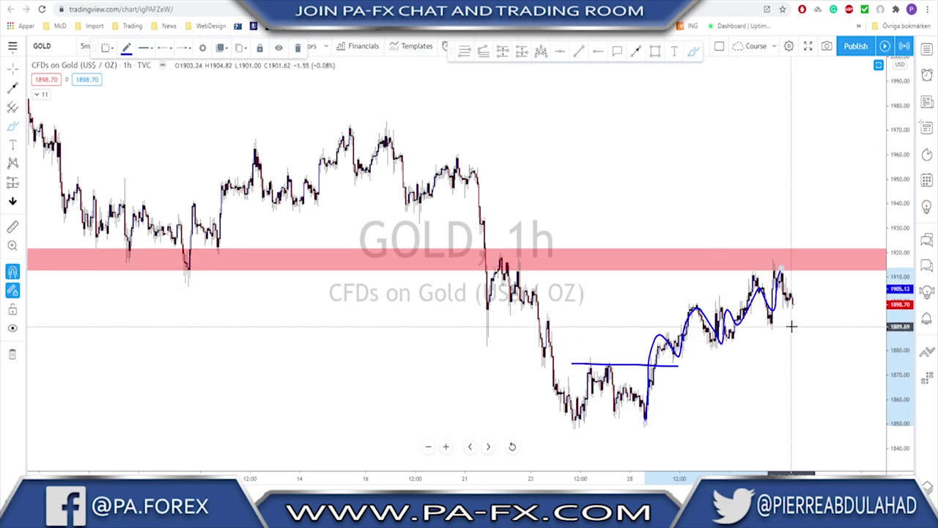
{"action": "key", "text": "Delete"}
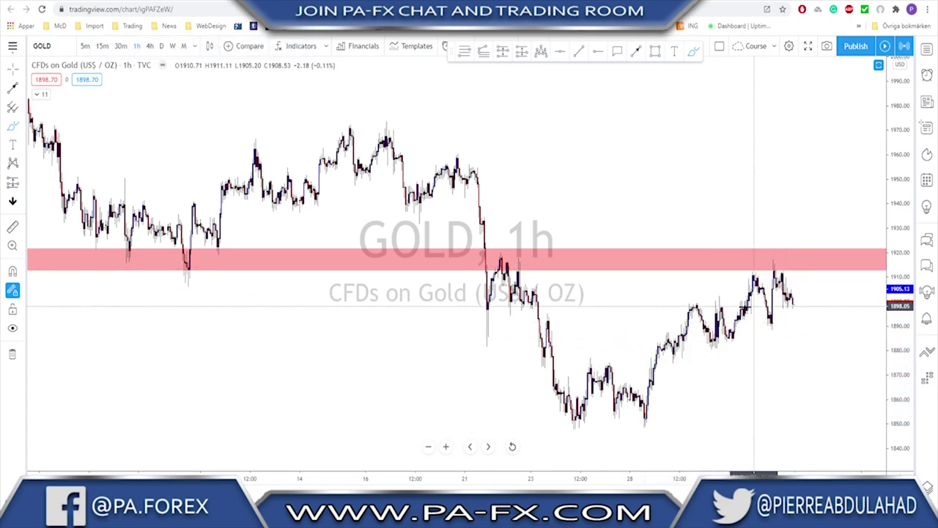
On the daily timeframe, circle the price action since the August peak with the brush and delete the circle
{"action": "scroll", "coordinate": [755, 301], "scroll_direction": "down", "scroll_amount": 2}
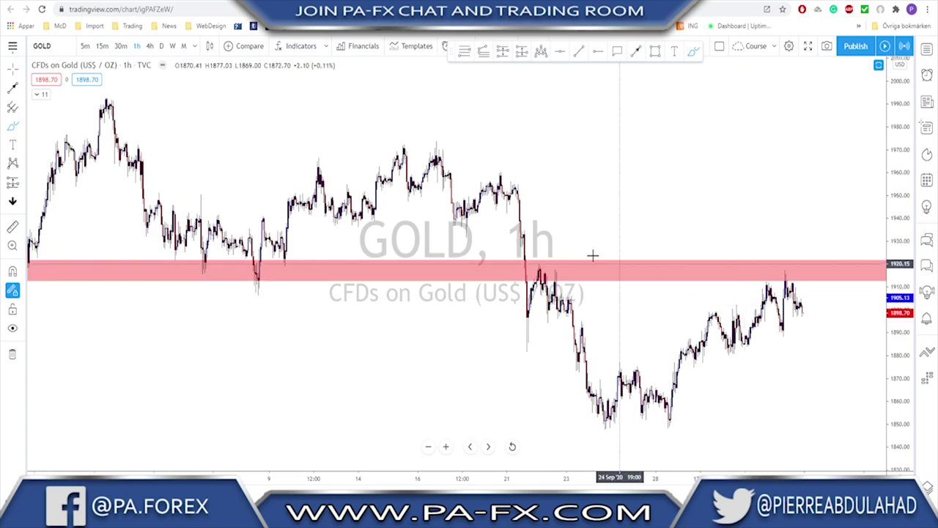
{"action": "left_click", "coordinate": [164, 45]}
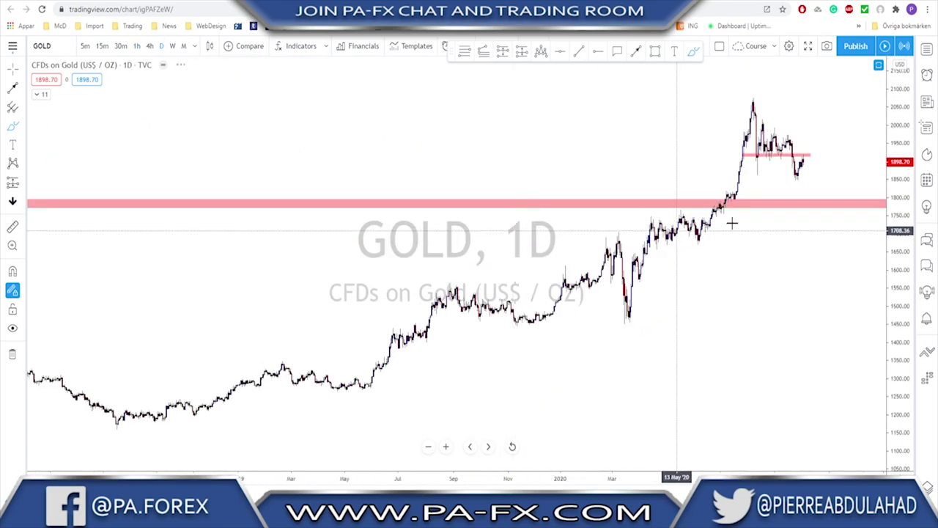
{"action": "left_click", "coordinate": [705, 139]}
{"action": "left_click_drag", "start_coordinate": [705, 139], "coordinate": [715, 104]}
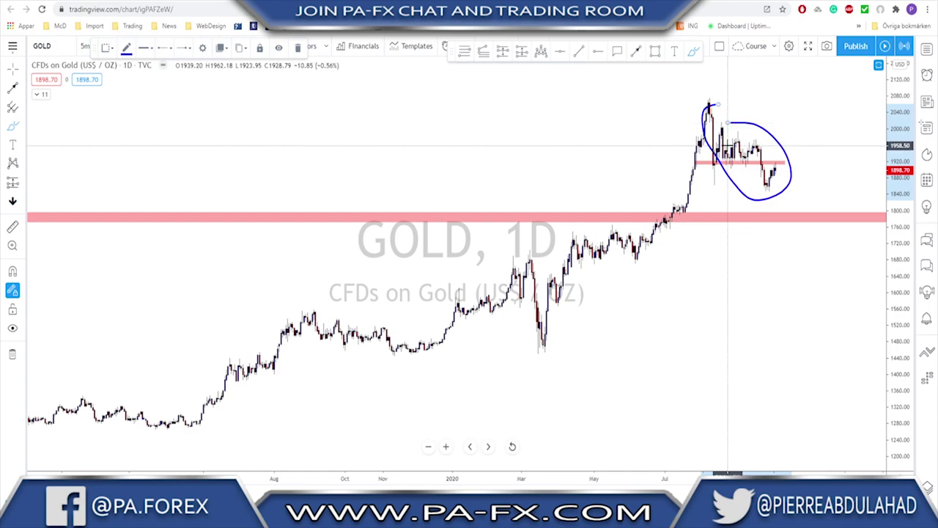
{"action": "key", "text": "Delete"}
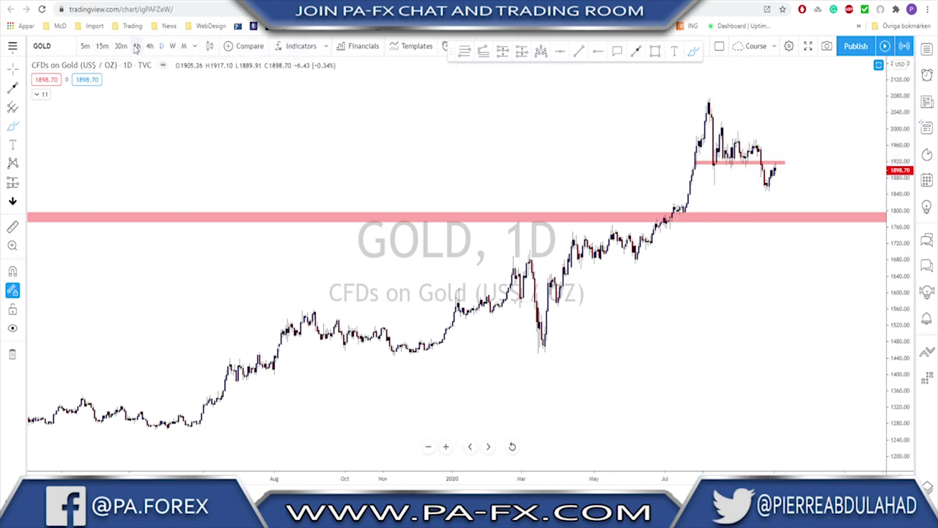
On the 1-hour timeframe, brush a projected breakout, retest and rally above the zone to about 1956, and delete it
{"action": "left_click", "coordinate": [136, 46]}
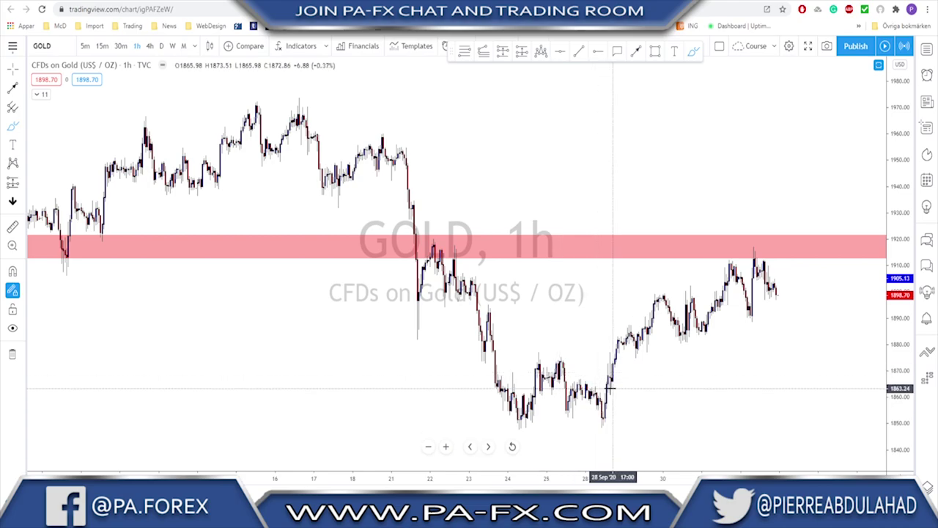
{"action": "scroll", "coordinate": [667, 323], "scroll_direction": "down", "scroll_amount": 2}
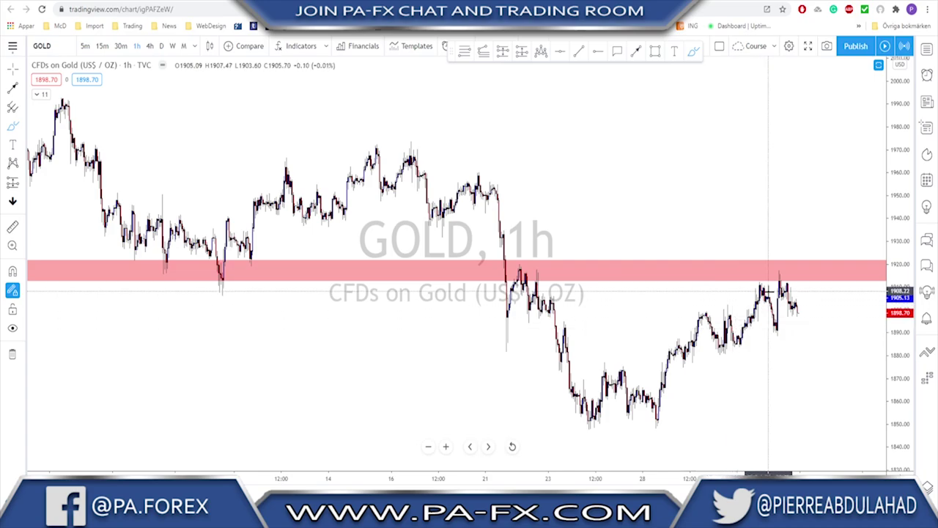
{"action": "mouse_move", "coordinate": [784, 276]}
{"action": "left_mouse_down"}
{"action": "mouse_move", "coordinate": [795, 310]}
{"action": "mouse_move", "coordinate": [821, 232]}
{"action": "mouse_move", "coordinate": [852, 180]}
{"action": "left_mouse_up"}
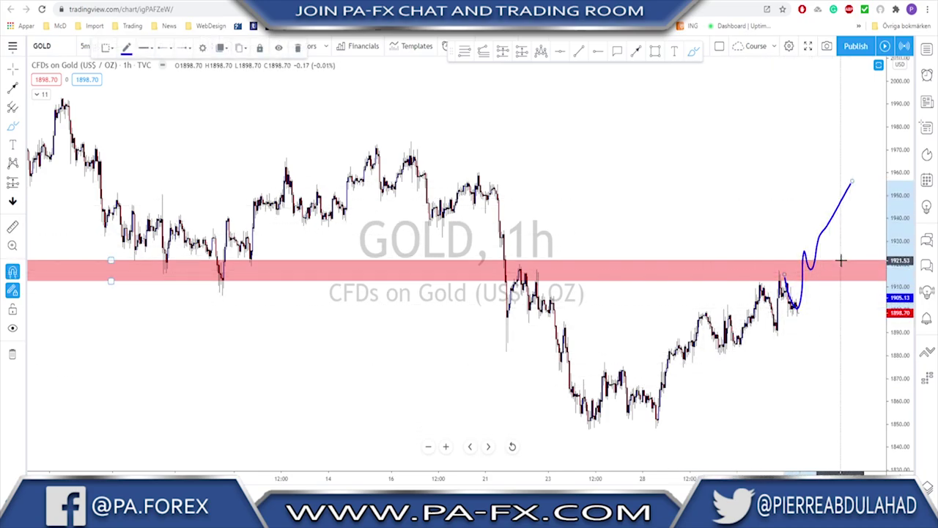
{"action": "key", "text": "Delete"}
Circle the 1-hour rise from 28 September up to the zone with the brush and delete the circle
{"action": "scroll", "coordinate": [785, 279], "scroll_direction": "down", "scroll_amount": 1}
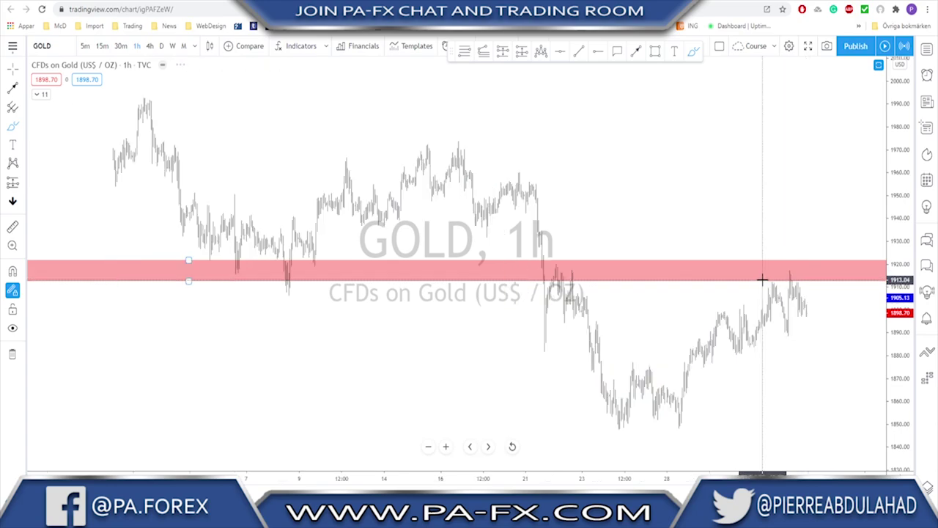
{"action": "scroll", "coordinate": [769, 278], "scroll_direction": "up", "scroll_amount": 1}
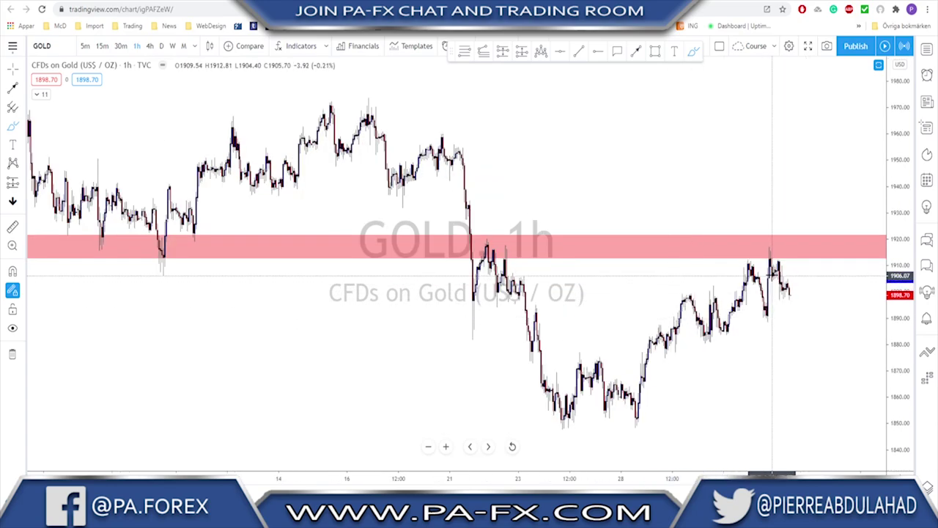
{"action": "mouse_move", "coordinate": [772, 272]}
{"action": "left_mouse_down"}
{"action": "mouse_move", "coordinate": [693, 294]}
{"action": "mouse_move", "coordinate": [607, 400]}
{"action": "mouse_move", "coordinate": [752, 348]}
{"action": "mouse_move", "coordinate": [799, 269]}
{"action": "mouse_move", "coordinate": [760, 264]}
{"action": "mouse_move", "coordinate": [727, 276]}
{"action": "left_mouse_up"}
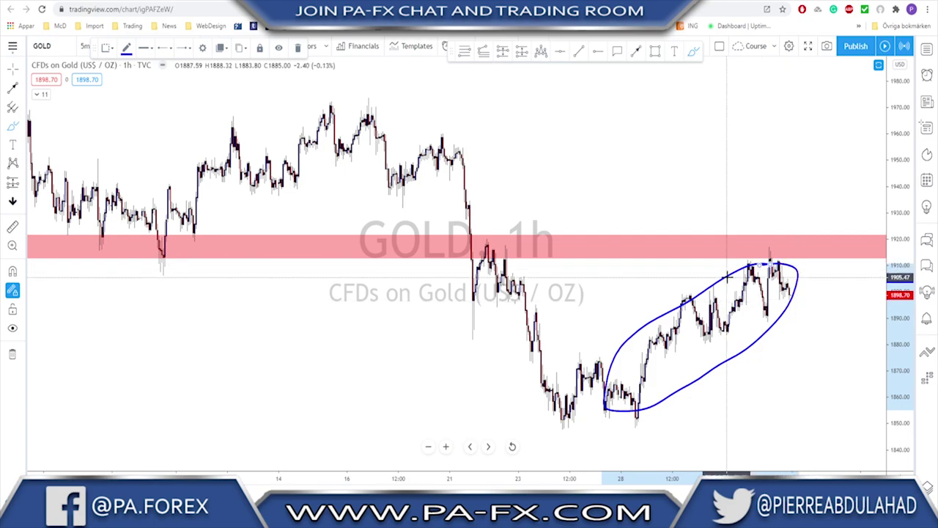
{"action": "key", "text": "Delete"}
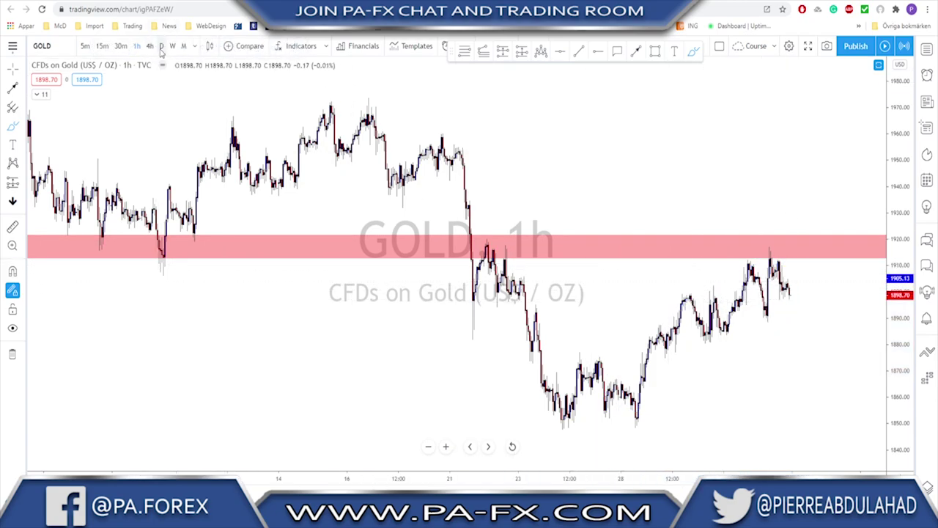
On the daily timeframe, brush a projected rejection from the upper zone to about 1794 and a bounce, circling the touch of the lower zone
{"action": "left_click", "coordinate": [161, 46]}
{"action": "scroll", "coordinate": [628, 266], "scroll_direction": "up", "scroll_amount": 5}
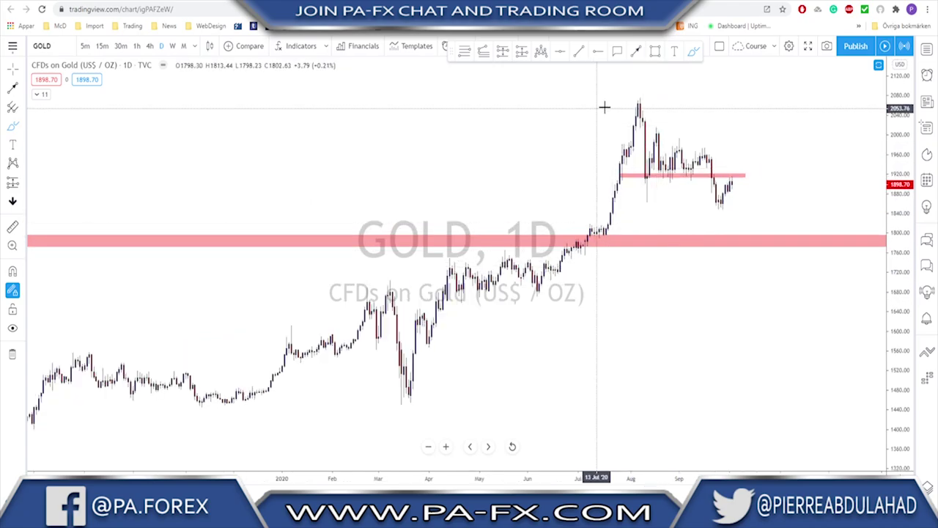
{"action": "mouse_move", "coordinate": [637, 103]}
{"action": "left_mouse_down"}
{"action": "mouse_move", "coordinate": [645, 186]}
{"action": "mouse_move", "coordinate": [656, 143]}
{"action": "mouse_move", "coordinate": [682, 141]}
{"action": "mouse_move", "coordinate": [691, 173]}
{"action": "mouse_move", "coordinate": [717, 203]}
{"action": "mouse_move", "coordinate": [731, 173]}
{"action": "mouse_move", "coordinate": [755, 230]}
{"action": "mouse_move", "coordinate": [768, 238]}
{"action": "left_mouse_up"}
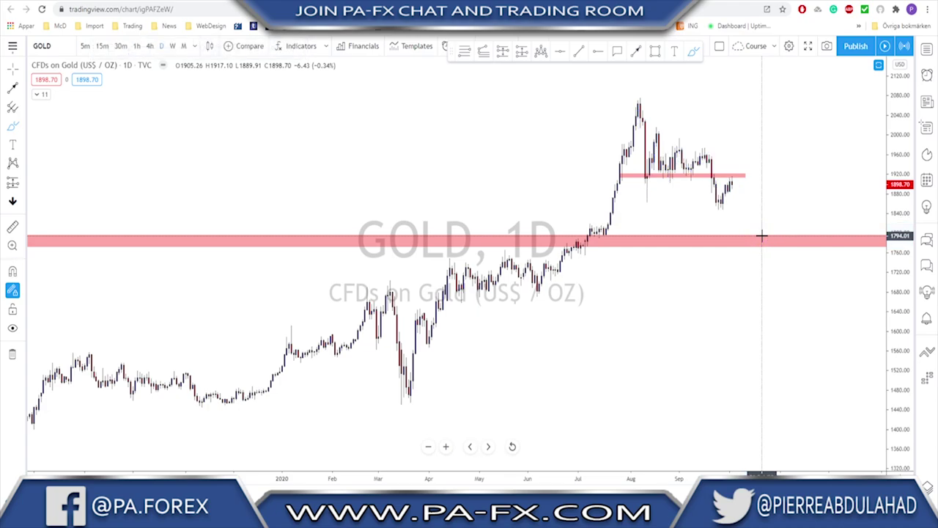
{"action": "mouse_move", "coordinate": [718, 207]}
{"action": "left_mouse_down"}
{"action": "mouse_move", "coordinate": [732, 176]}
{"action": "mouse_move", "coordinate": [760, 233]}
{"action": "mouse_move", "coordinate": [784, 186]}
{"action": "left_mouse_up"}
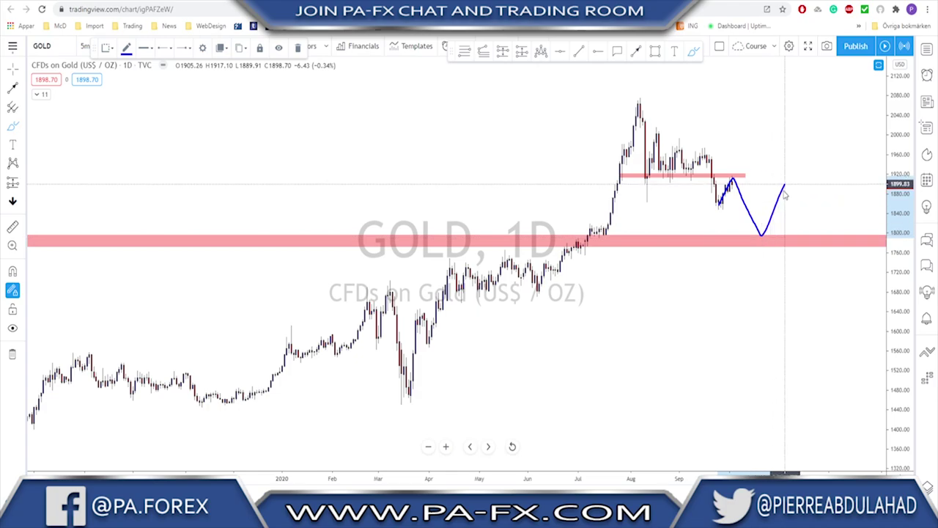
{"action": "left_click_drag", "start_coordinate": [763, 232], "coordinate": [745, 236]}
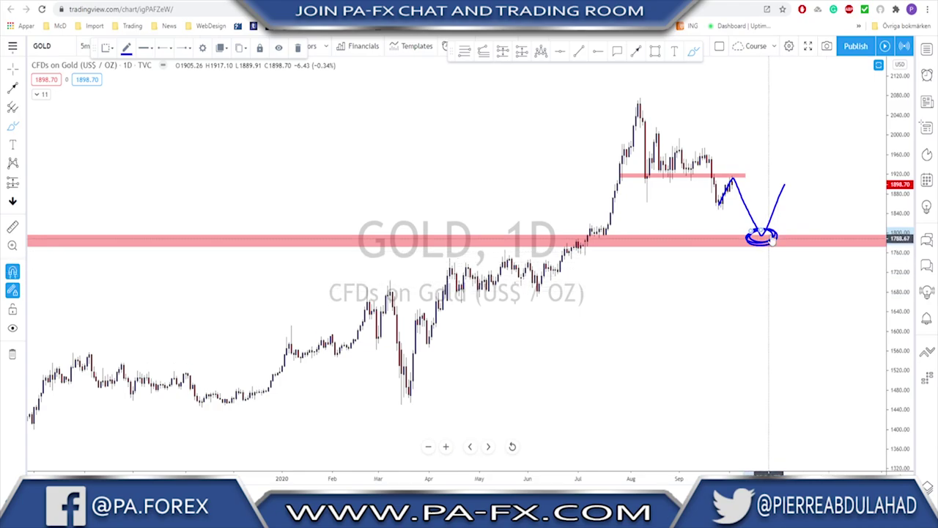
Undo the projected price path and the circle on the lower zone
{"action": "key", "text": "ctrl"}
{"action": "key", "text": "ctrl+z"}
{"action": "key", "text": "ctrl+z"}
{"action": "key", "text": "ctrl+z"}
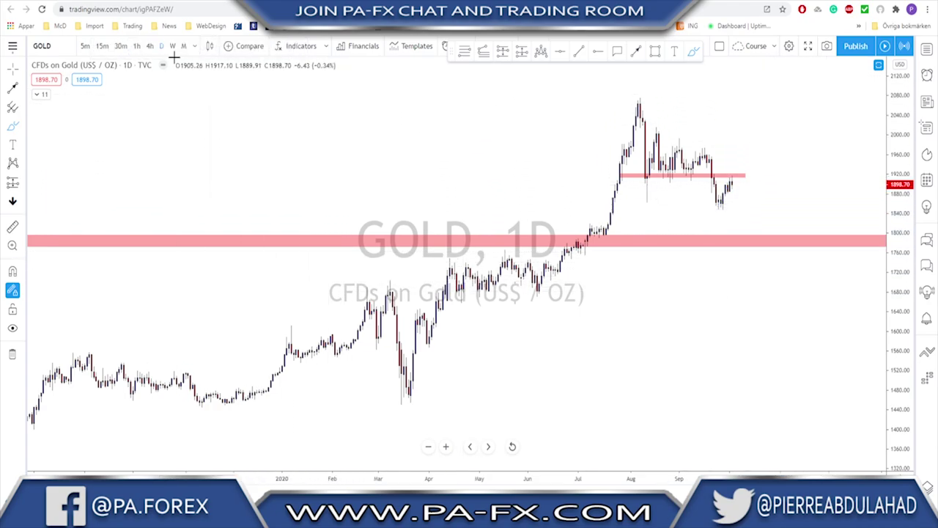
On the weekly timeframe, circle the 2011 high with the brush and sketch a projected rise from the latest candles
{"action": "left_click", "coordinate": [173, 45]}
{"action": "scroll", "coordinate": [694, 271], "scroll_direction": "down", "scroll_amount": 5}
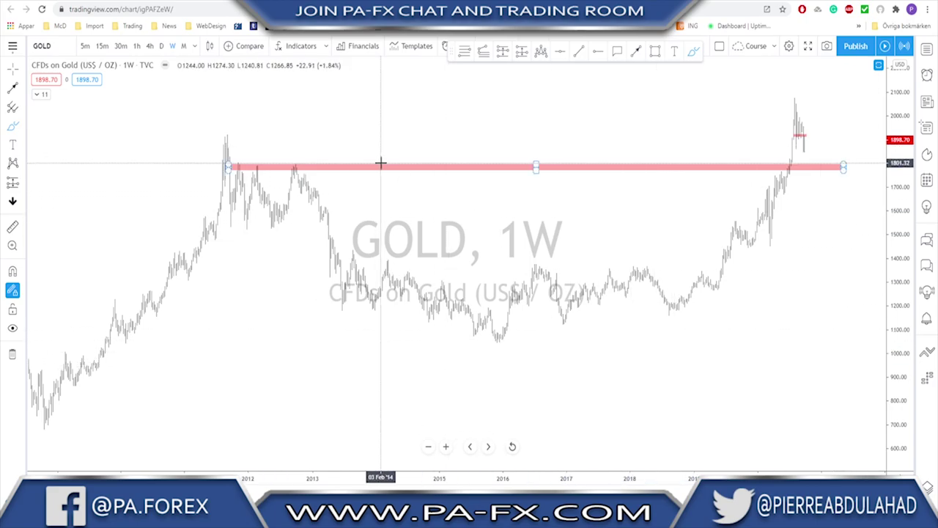
{"action": "left_click_drag", "start_coordinate": [225, 135], "coordinate": [235, 135]}
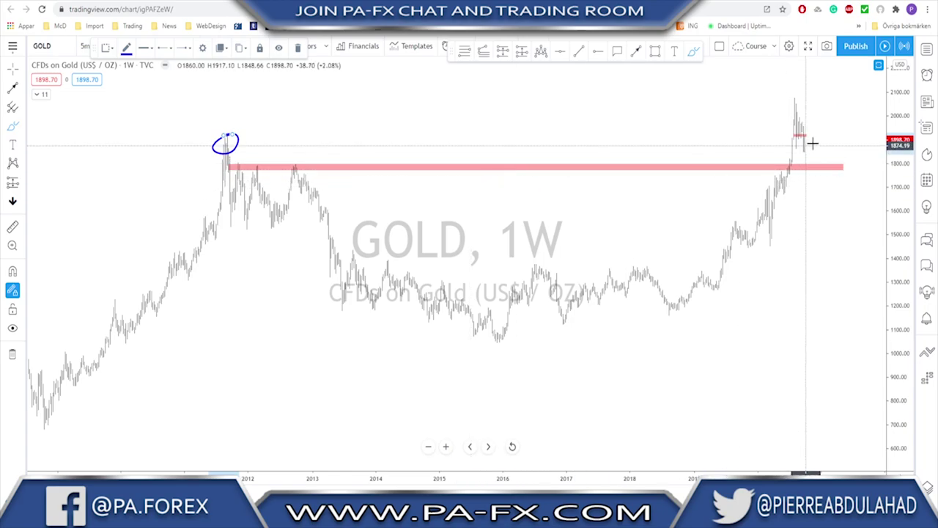
{"action": "mouse_move", "coordinate": [809, 141]}
{"action": "left_mouse_down"}
{"action": "mouse_move", "coordinate": [818, 167]}
{"action": "mouse_move", "coordinate": [843, 89]}
{"action": "mouse_move", "coordinate": [856, 81]}
{"action": "left_mouse_up"}
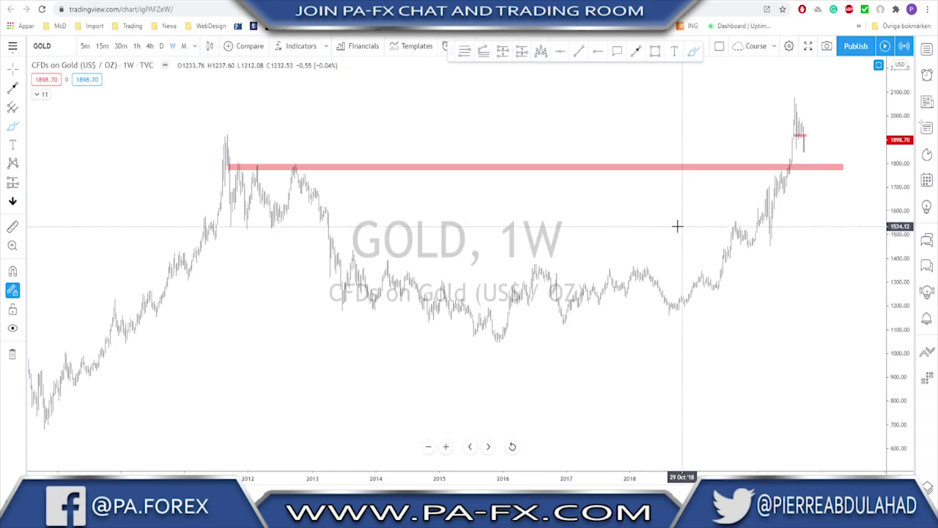
Brush a long-term rising curve beneath the weekly price history from about 1999 and undo it
{"action": "scroll", "coordinate": [578, 232], "scroll_direction": "down", "scroll_amount": 3}
{"action": "scroll", "coordinate": [578, 232], "scroll_direction": "down", "scroll_amount": 3}
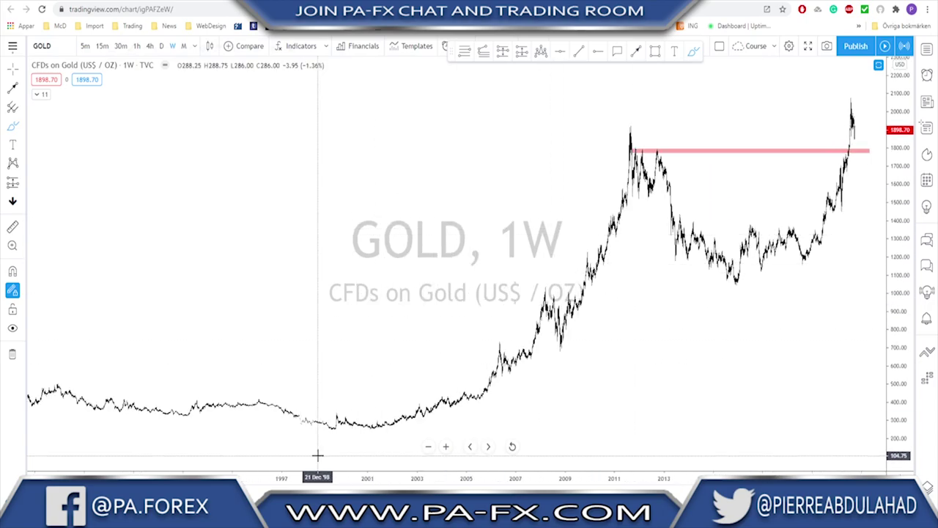
{"action": "mouse_move", "coordinate": [329, 442]}
{"action": "left_mouse_down"}
{"action": "mouse_move", "coordinate": [569, 400]}
{"action": "mouse_move", "coordinate": [788, 242]}
{"action": "mouse_move", "coordinate": [806, 183]}
{"action": "mouse_move", "coordinate": [798, 221]}
{"action": "left_mouse_up"}
{"action": "key", "text": "ctrl+z"}
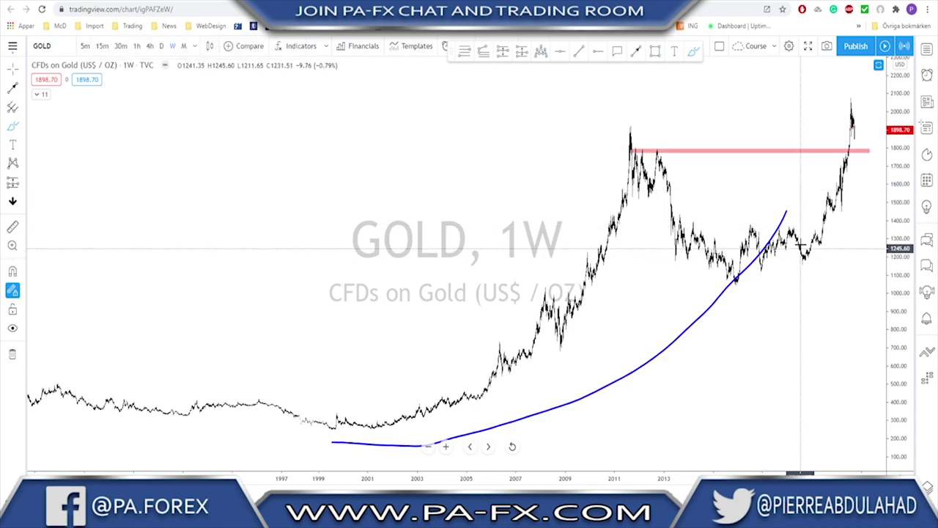
{"action": "key", "text": "ctrl+z"}
Examine the weekly and monthly charts for the long-term uptrend and the latest price action around the marked zones
{"action": "scroll", "coordinate": [762, 268], "scroll_direction": "up", "scroll_amount": 2}
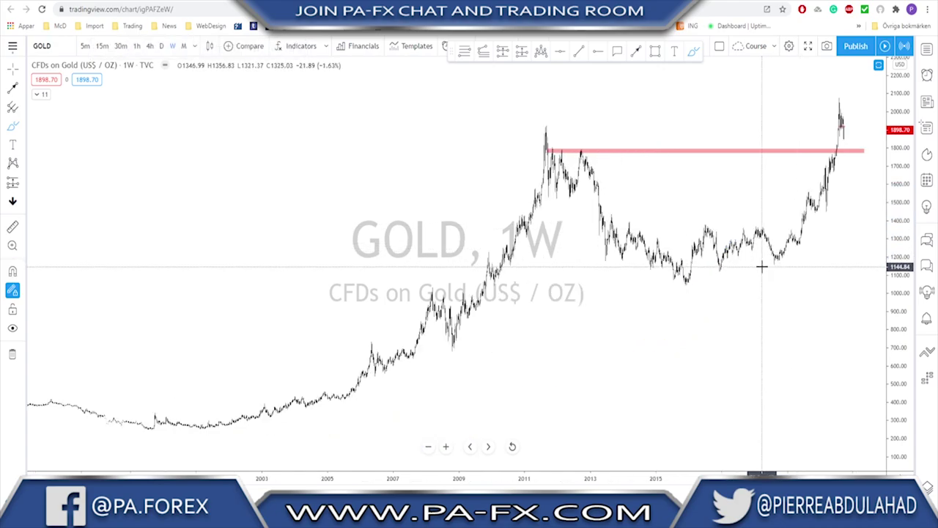
{"action": "scroll", "coordinate": [763, 267], "scroll_direction": "up", "scroll_amount": 5}
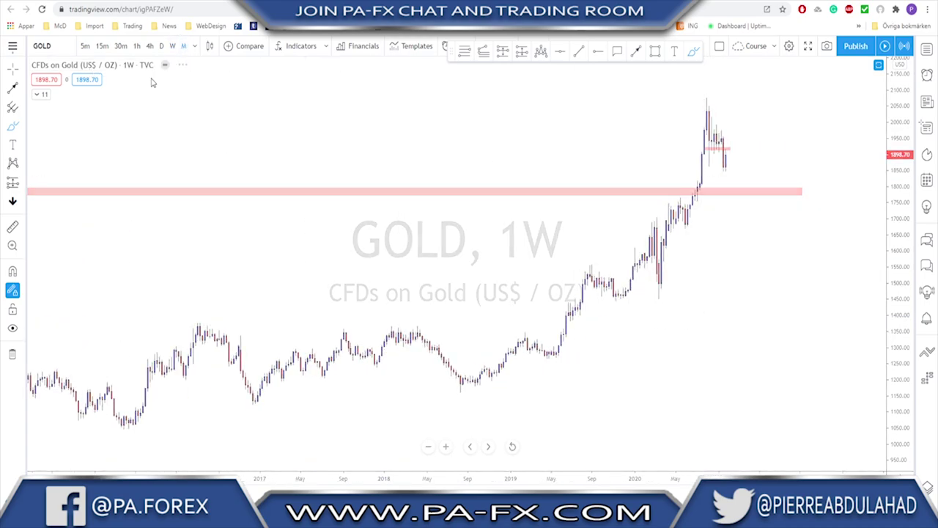
{"action": "left_click", "coordinate": [184, 46]}
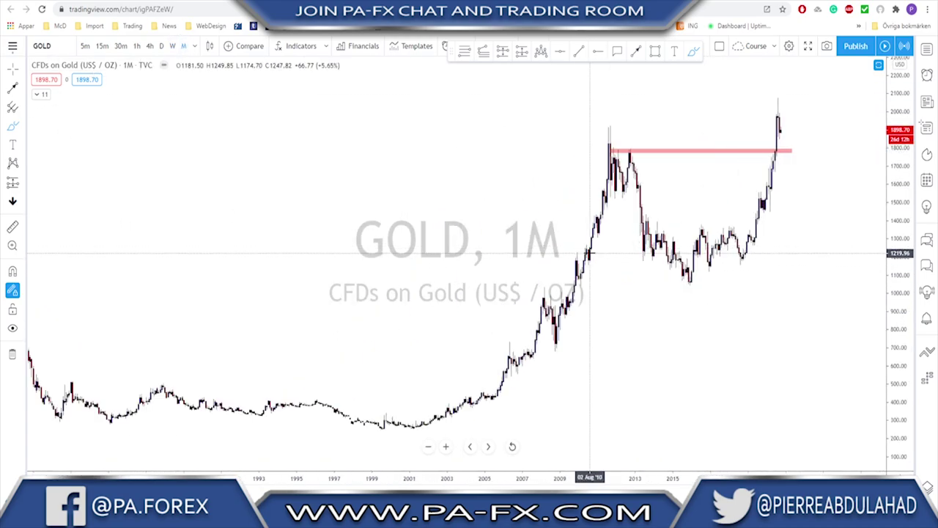
{"action": "left_click", "coordinate": [173, 47]}
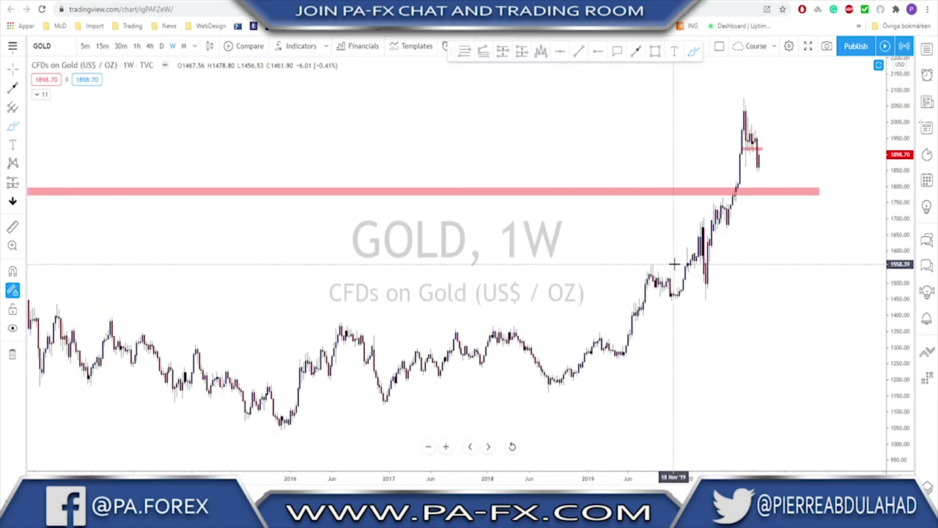
{"action": "scroll", "coordinate": [673, 262], "scroll_direction": "down", "scroll_amount": 2}
{"action": "scroll", "coordinate": [769, 189], "scroll_direction": "up", "scroll_amount": 3}
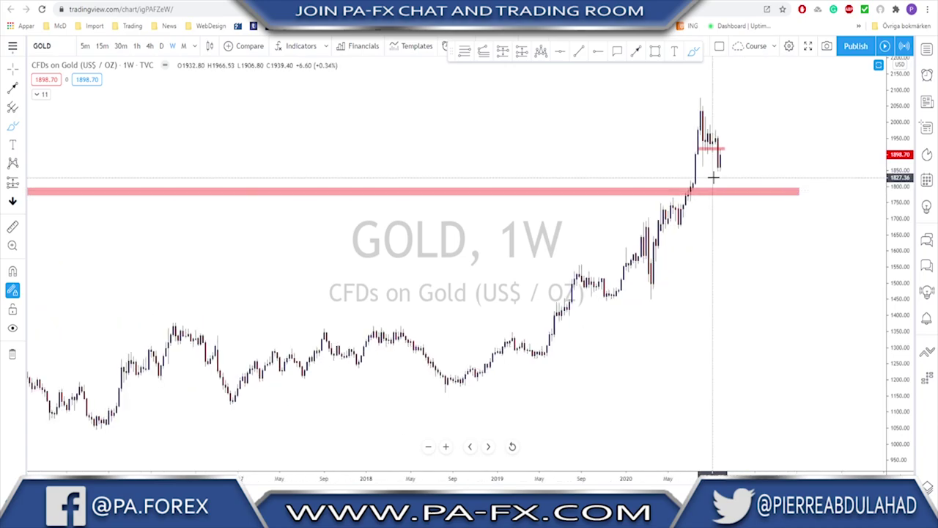
{"action": "scroll", "coordinate": [710, 176], "scroll_direction": "down", "scroll_amount": 2}
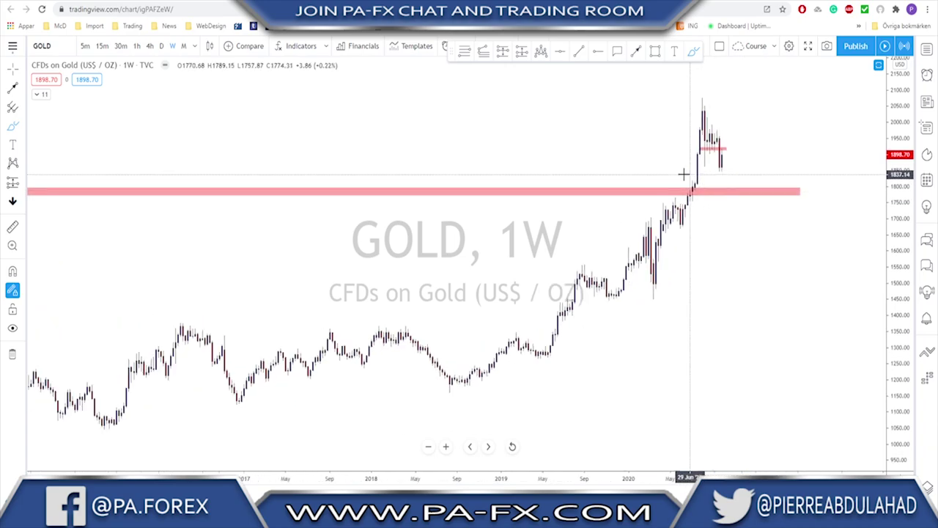
On the daily timeframe, circle the three 2011–2012 price reactions at the long lower red zone with the brush and undo the circles
{"action": "left_click", "coordinate": [162, 47]}
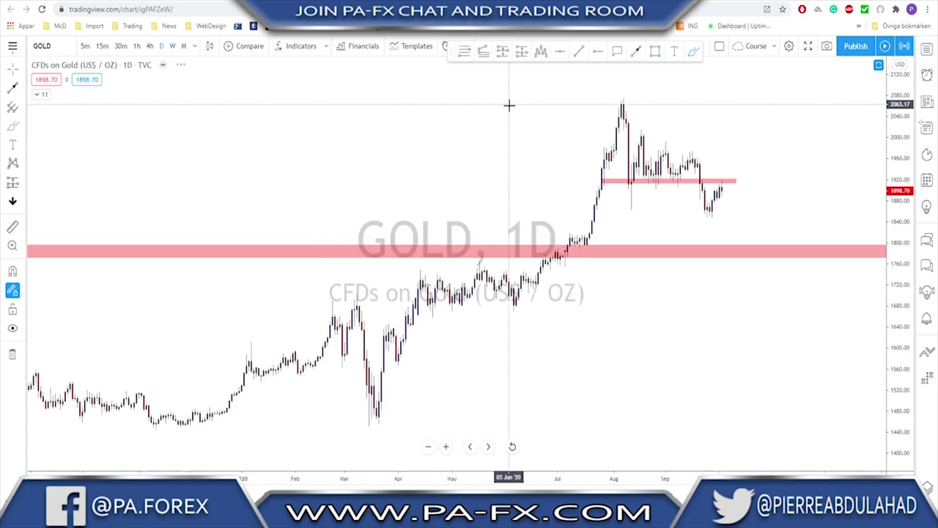
{"action": "scroll", "coordinate": [455, 183], "scroll_direction": "down", "scroll_amount": 6}
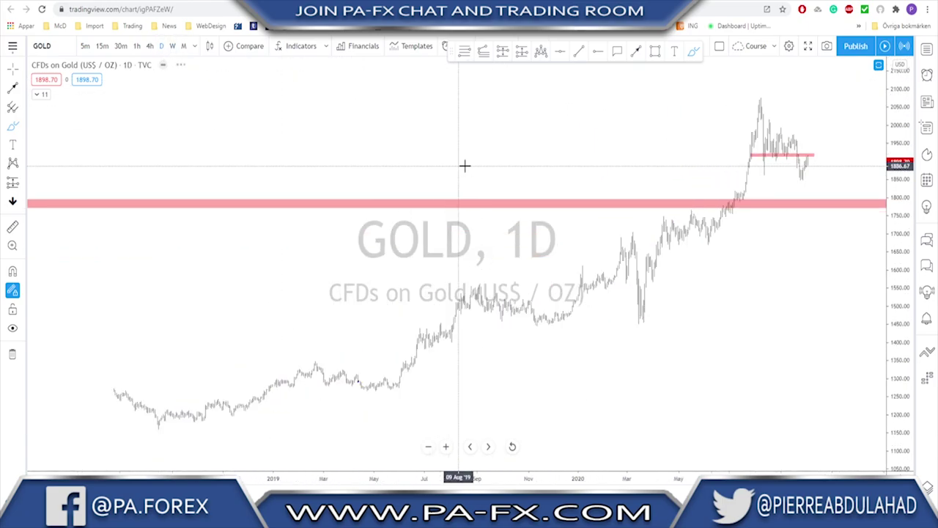
{"action": "scroll", "coordinate": [421, 179], "scroll_direction": "down", "scroll_amount": 8}
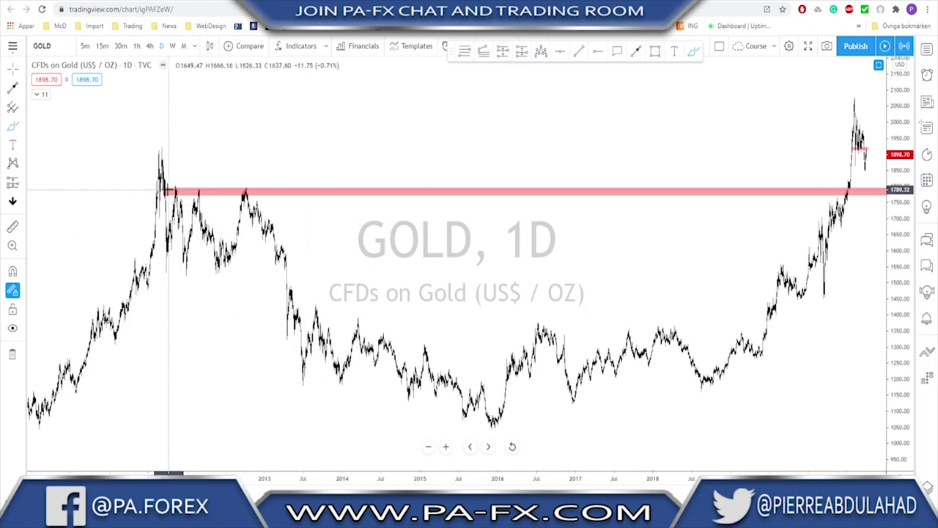
{"action": "left_click_drag", "start_coordinate": [174, 183], "coordinate": [247, 183]}
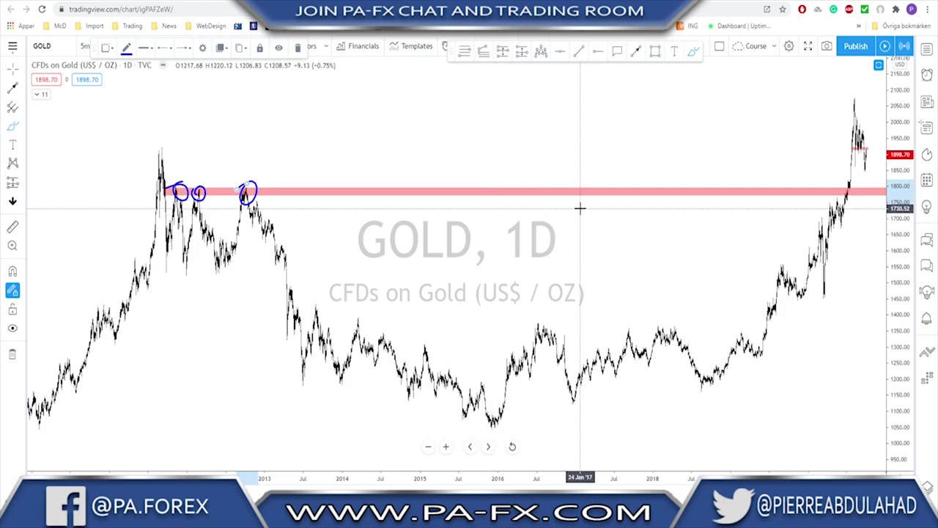
{"action": "key", "text": "ctrl+z"}
{"action": "key", "text": "ctrl+z"}
{"action": "key", "text": "ctrl+z"}
On the 4-hour timeframe, brush a line along the upper red zone's lower edge and a projected downward rejection, and undo the drawing
{"action": "scroll", "coordinate": [851, 210], "scroll_direction": "up", "scroll_amount": 4}
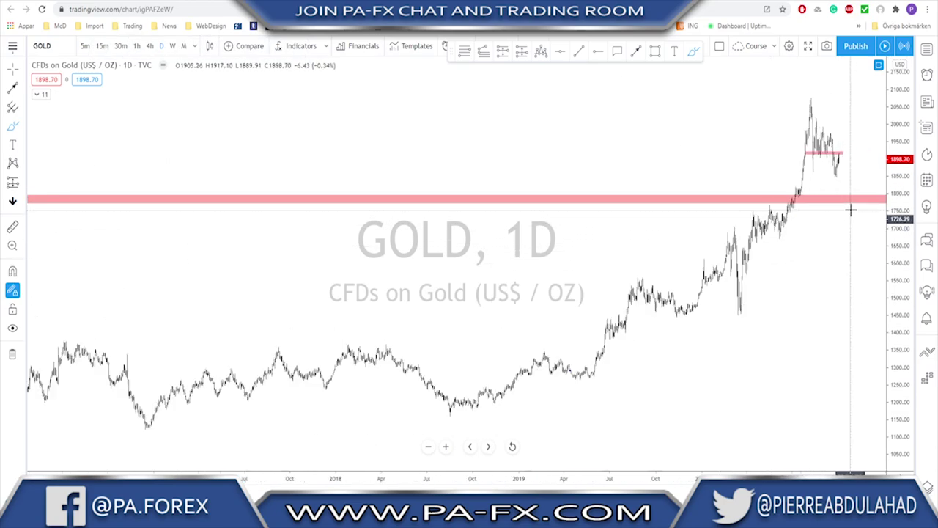
{"action": "scroll", "coordinate": [850, 210], "scroll_direction": "up", "scroll_amount": 2}
{"action": "left_click", "coordinate": [150, 45]}
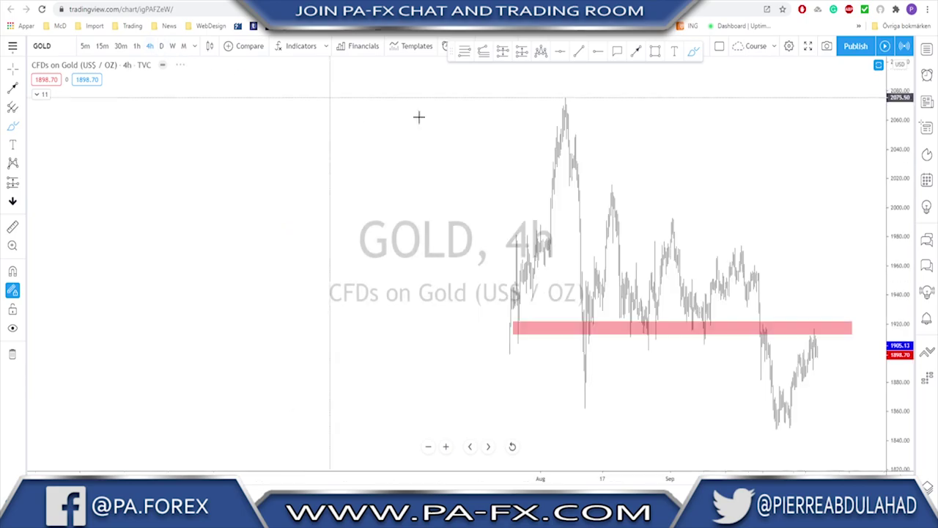
{"action": "scroll", "coordinate": [722, 251], "scroll_direction": "up", "scroll_amount": 4}
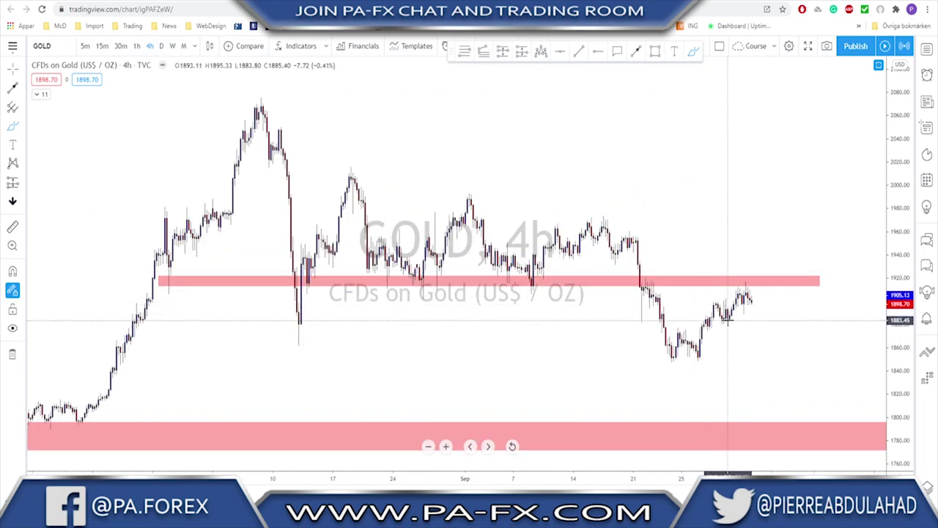
{"action": "scroll", "coordinate": [728, 320], "scroll_direction": "up", "scroll_amount": 2}
{"action": "mouse_move", "coordinate": [717, 341]}
{"action": "left_mouse_down"}
{"action": "mouse_move", "coordinate": [746, 374]}
{"action": "mouse_move", "coordinate": [758, 331]}
{"action": "mouse_move", "coordinate": [777, 330]}
{"action": "left_mouse_up"}
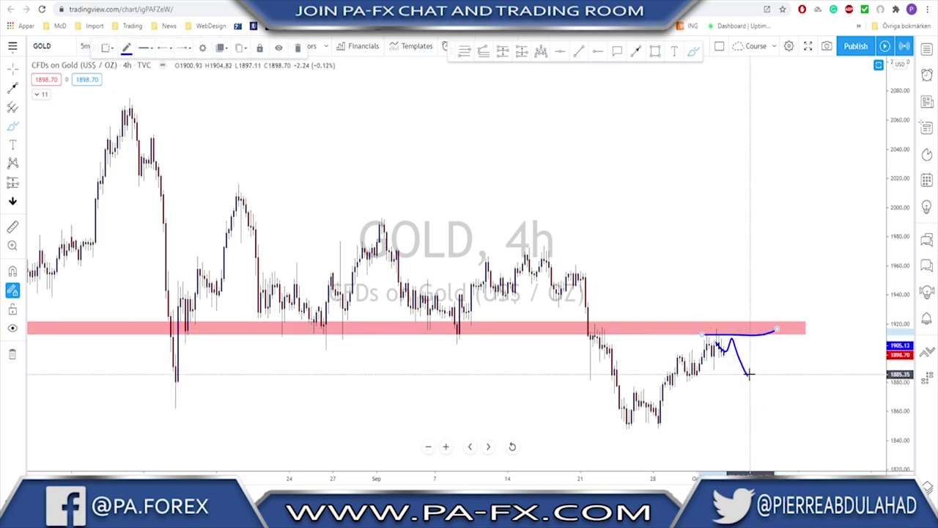
{"action": "scroll", "coordinate": [746, 359], "scroll_direction": "down", "scroll_amount": 2}
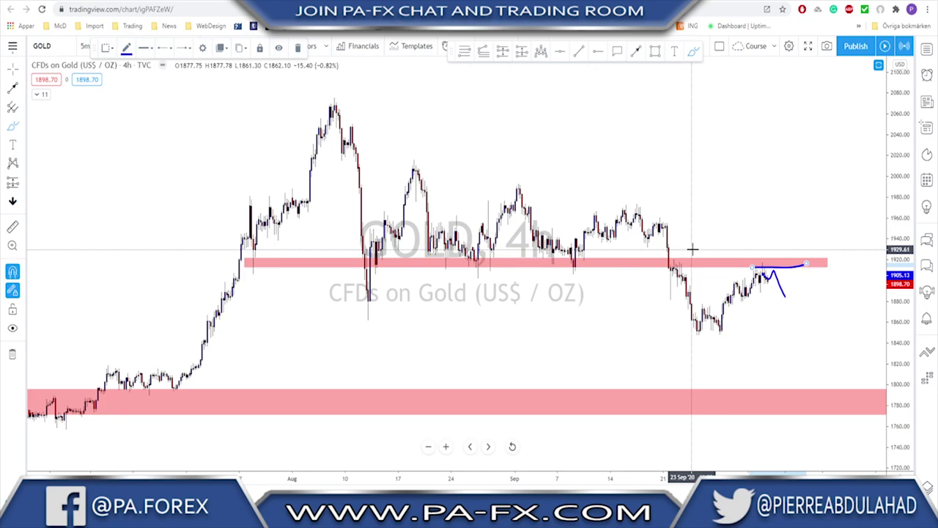
{"action": "key", "text": "ctrl+z"}
On the 1-hour timeframe, brush a rising support curve beneath the latest higher lows and delete it
{"action": "scroll", "coordinate": [760, 243], "scroll_direction": "down", "scroll_amount": 3}
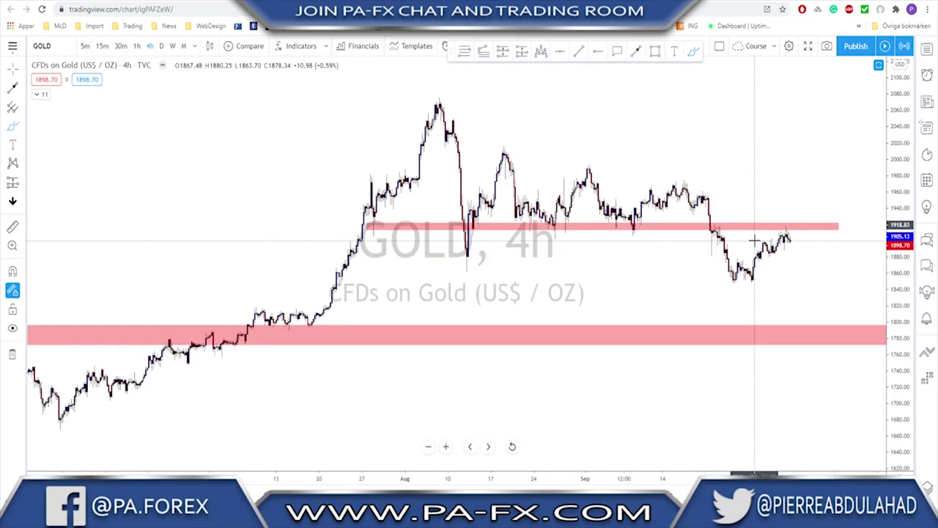
{"action": "scroll", "coordinate": [769, 243], "scroll_direction": "down", "scroll_amount": 2}
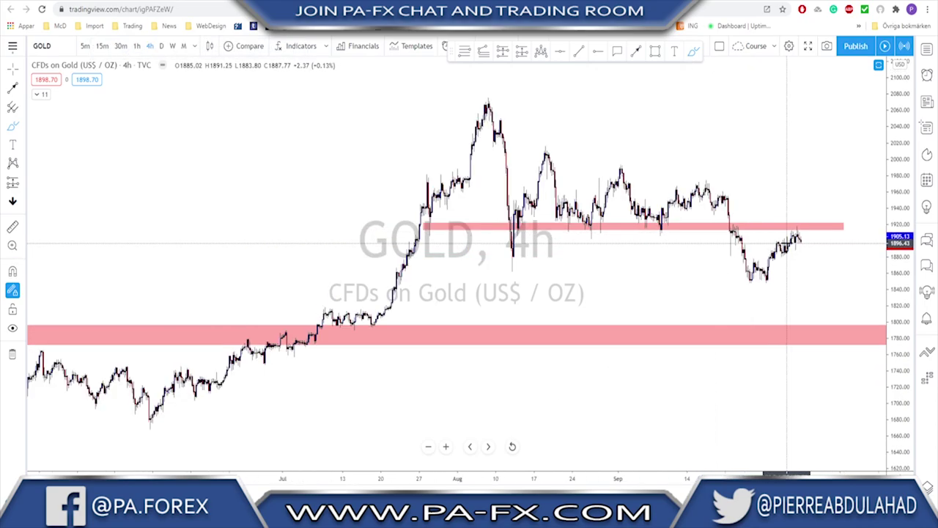
{"action": "scroll", "coordinate": [784, 246], "scroll_direction": "up", "scroll_amount": 2}
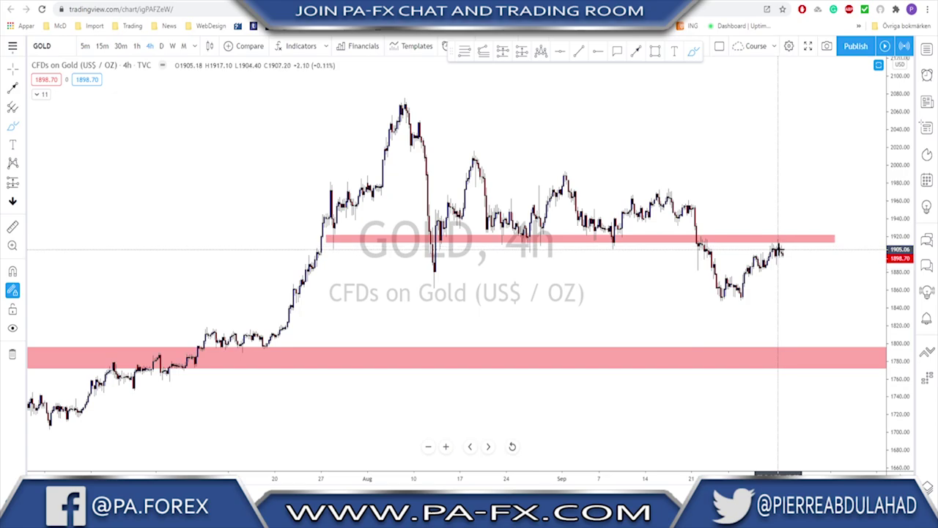
{"action": "left_click", "coordinate": [137, 45]}
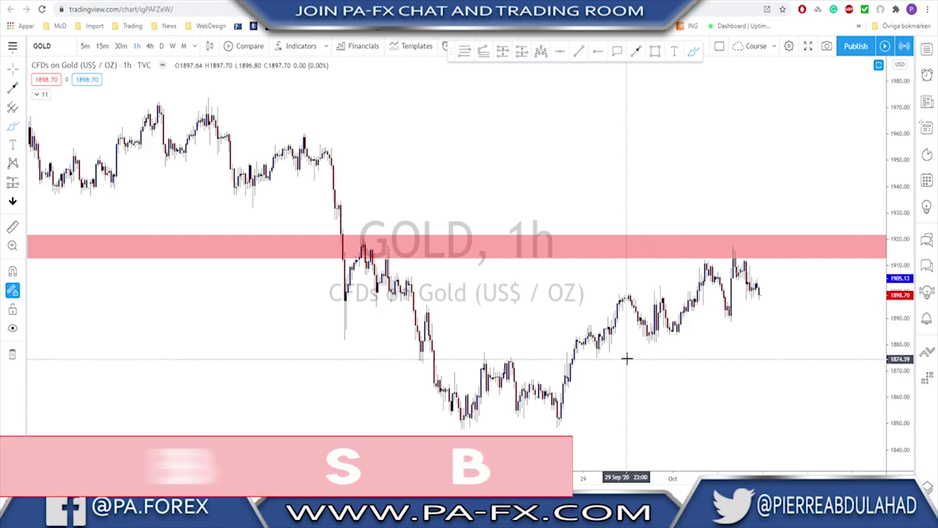
{"action": "left_click_drag", "start_coordinate": [634, 351], "coordinate": [783, 290]}
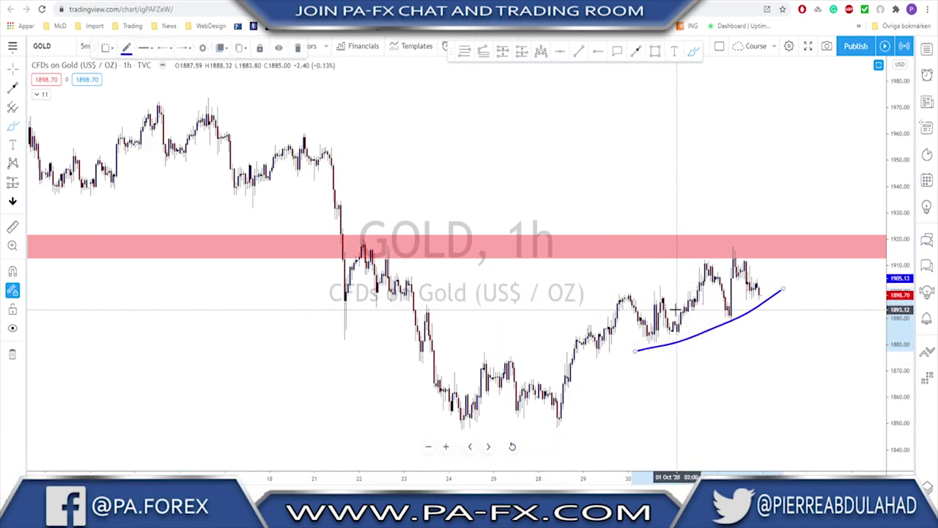
{"action": "key", "text": "Delete"}
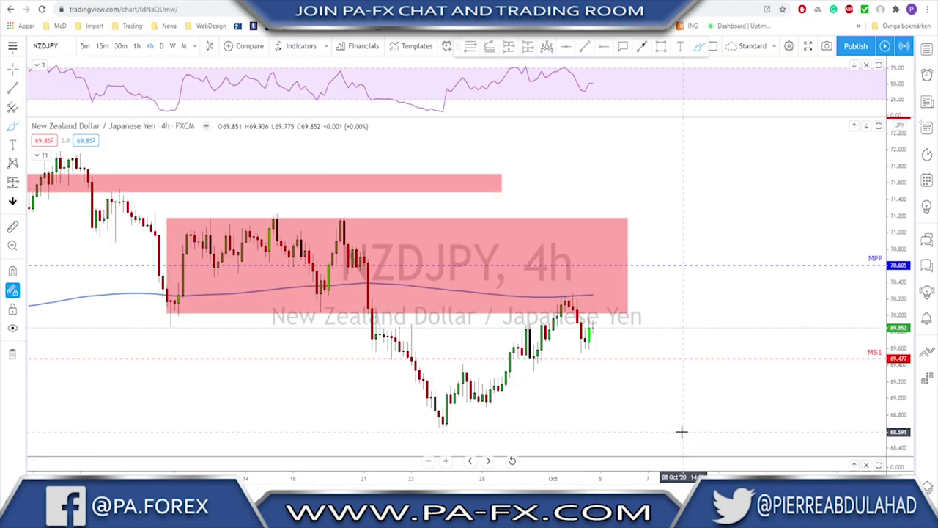
Move through the 4-hour currency pair charts from NZDJPY past USDSGD to NZDUSD
{"action": "key", "text": "space"}
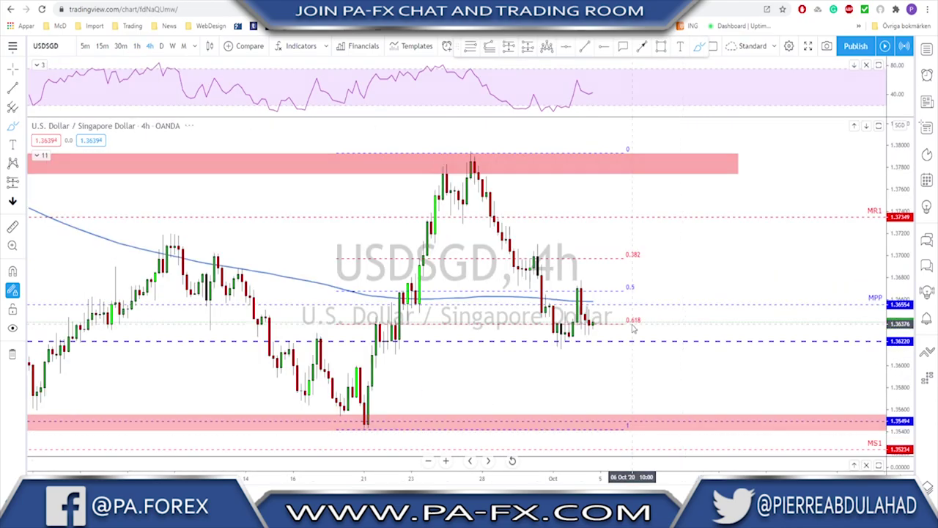
{"action": "key", "text": "space"}
{"action": "key", "text": "space"}
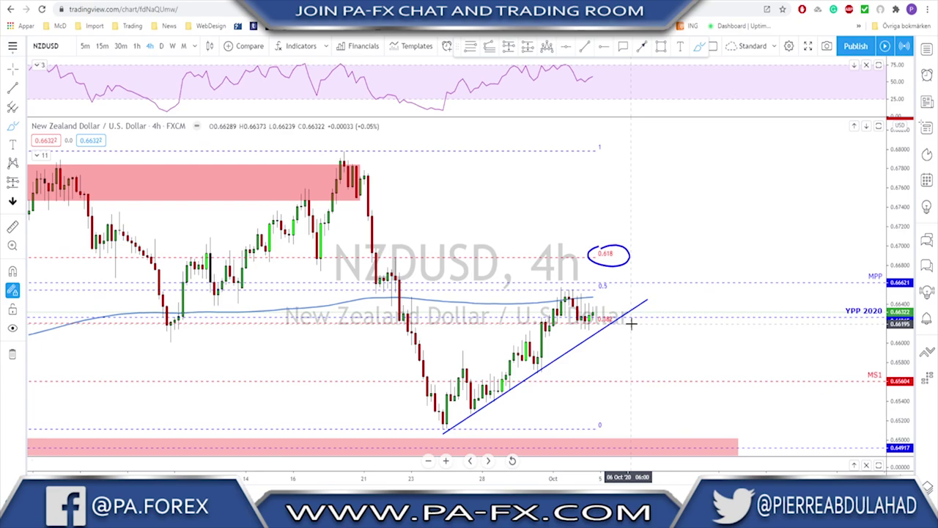